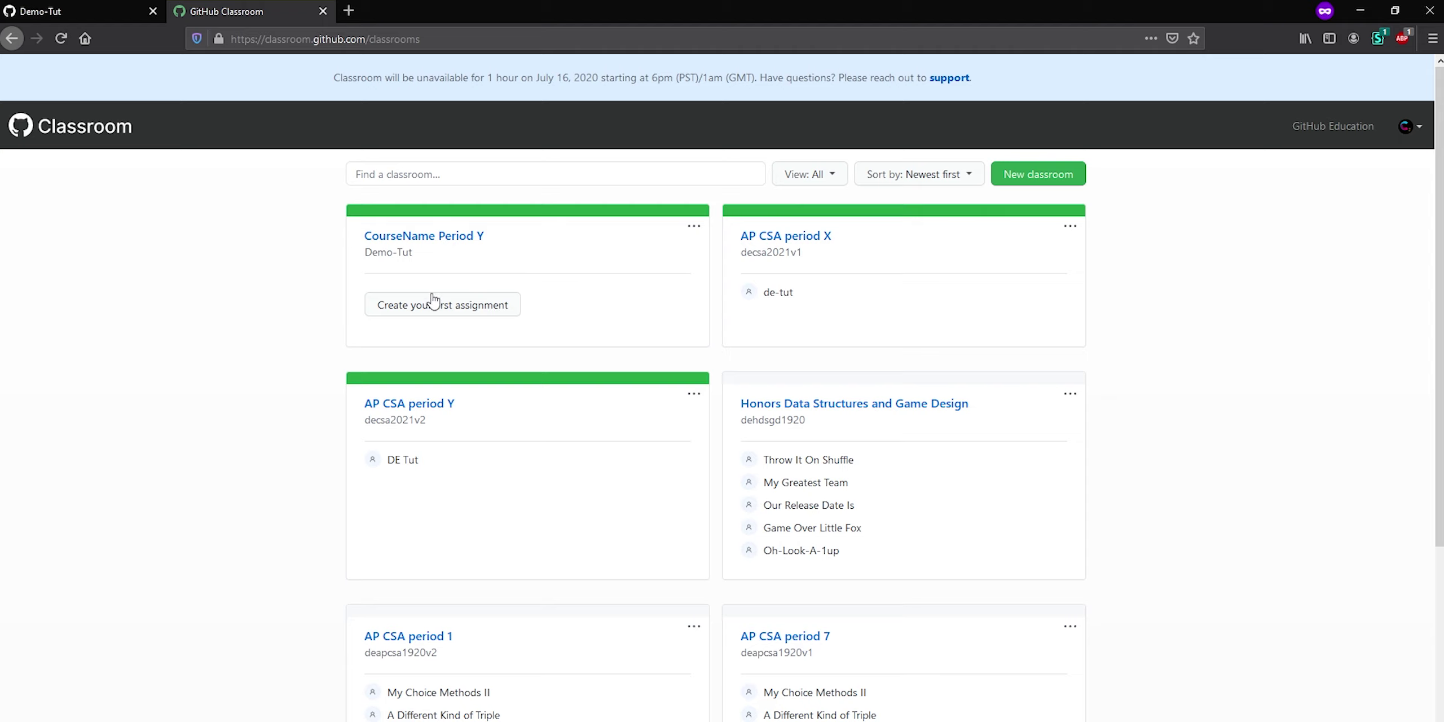
- Open the CourseName Period Y classroom in GitHub Classroom and return to the Demo-Tut organization page
click(438, 240)
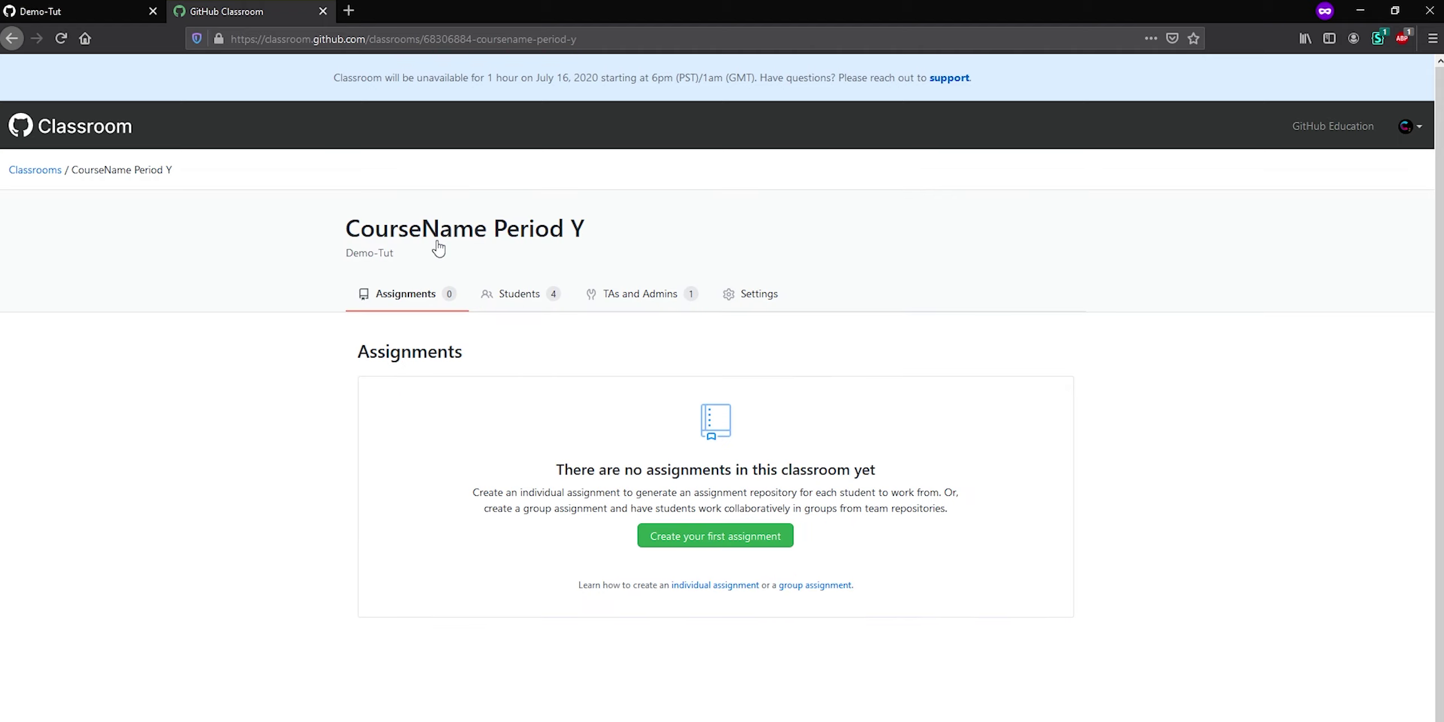
click(115, 8)
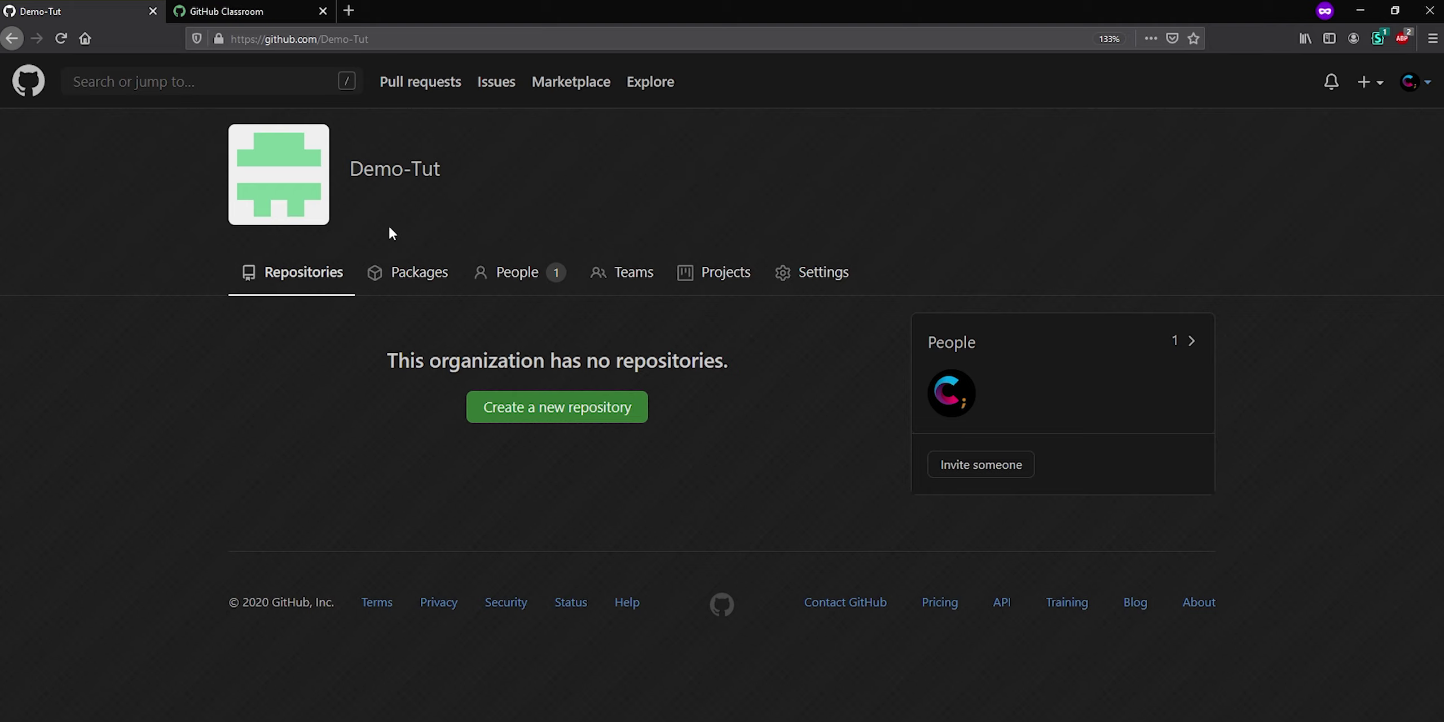
- Invite the MrMTester account to the Demo-Tut organization with the Member role and return to the organization's repositories
click(945, 459)
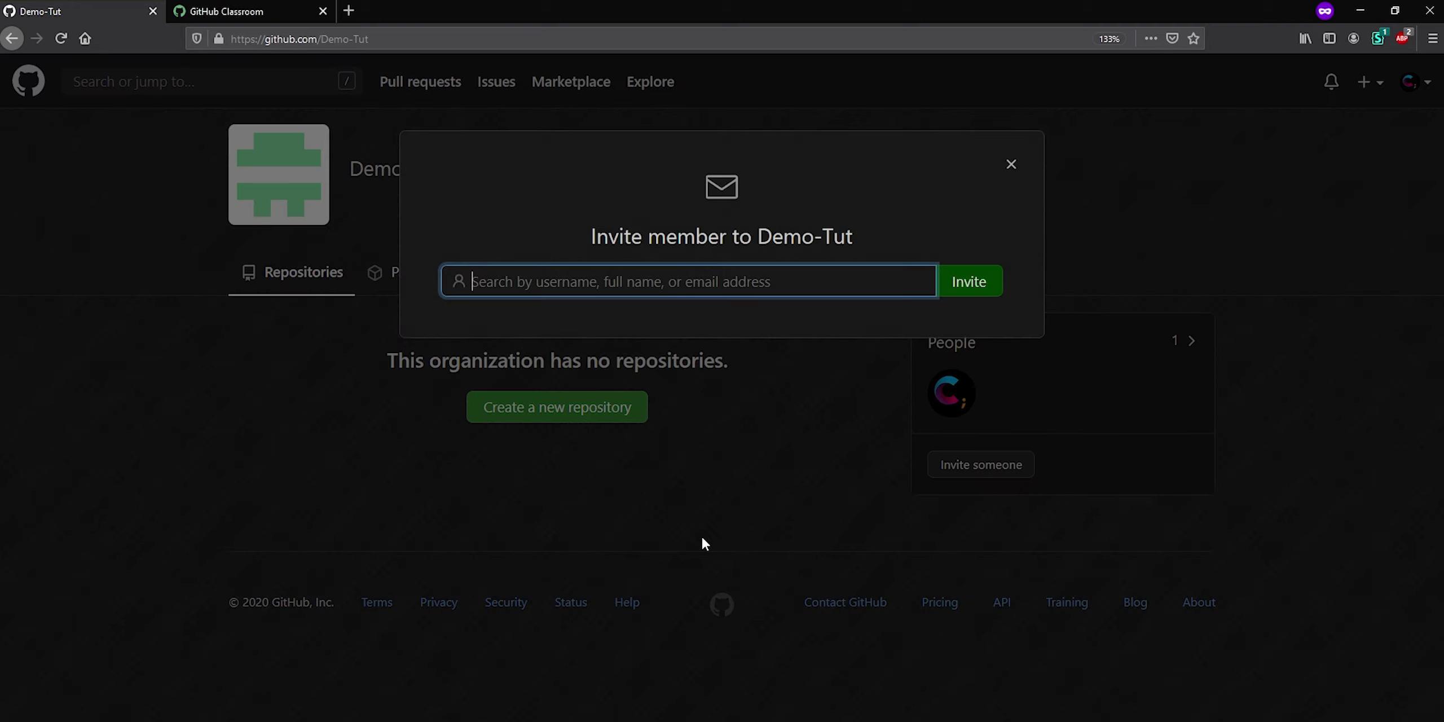
text(MrM)
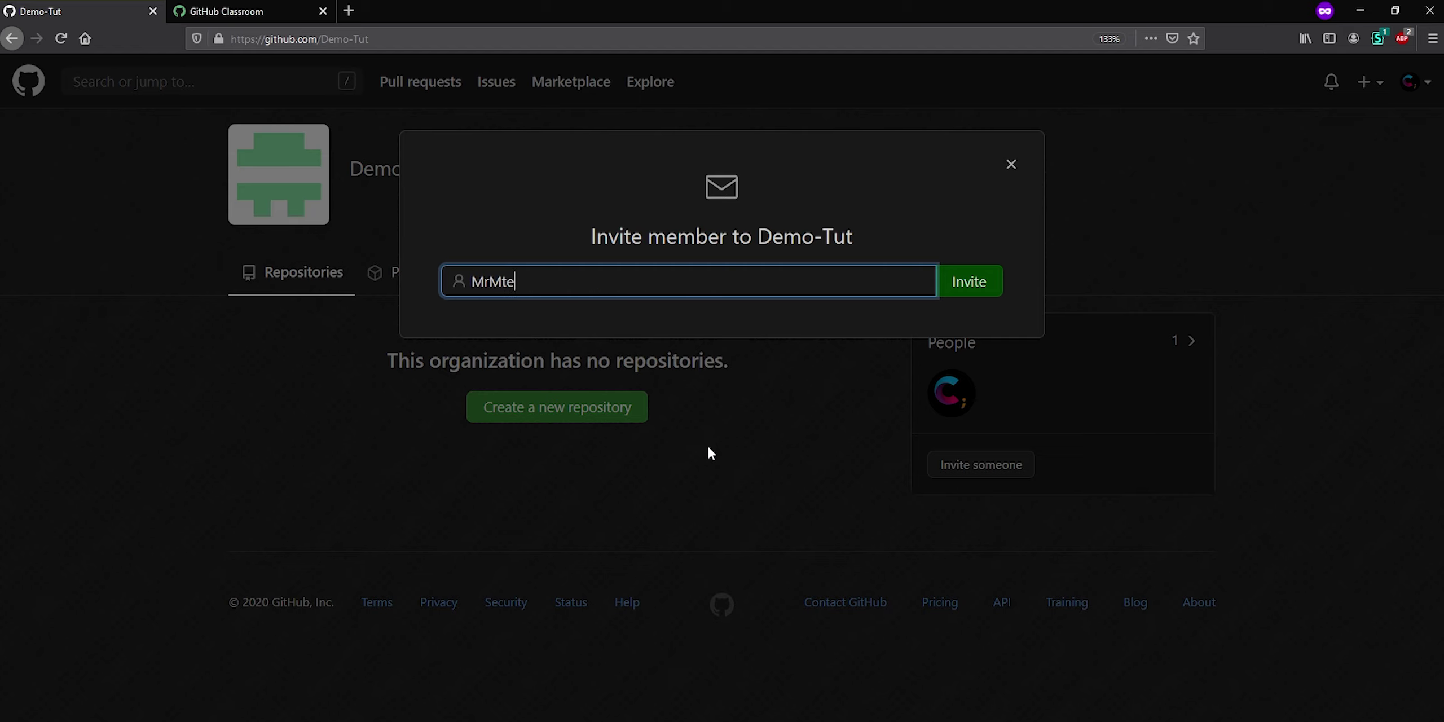
text(Tester)
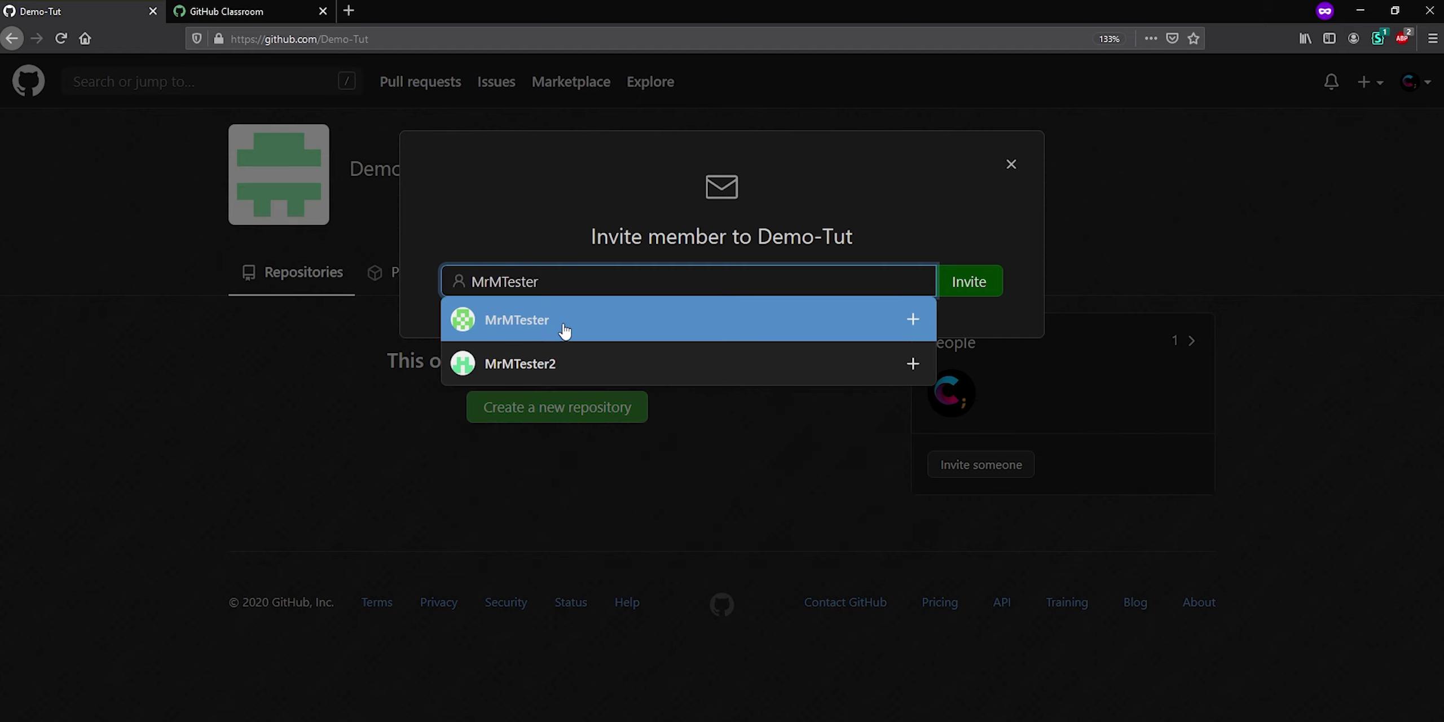
click(569, 329)
key(Return)
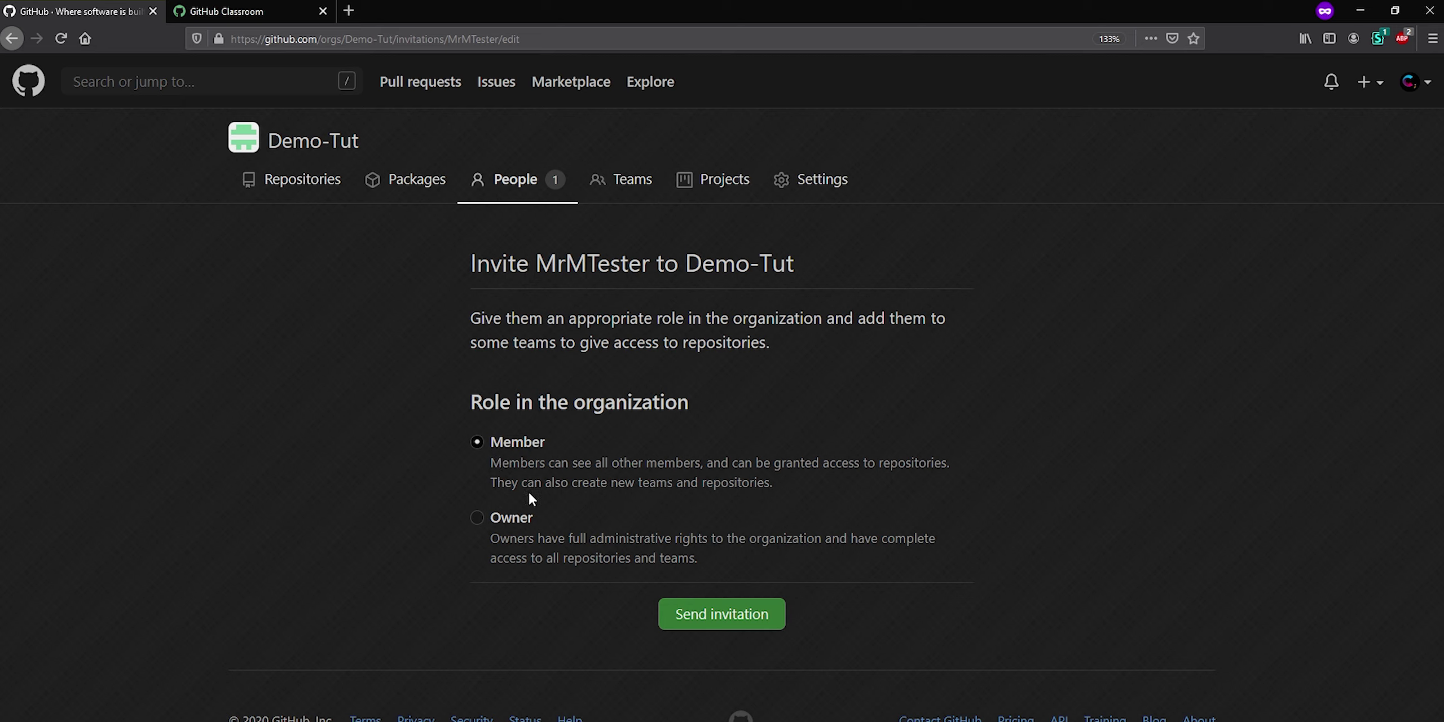
click(719, 622)
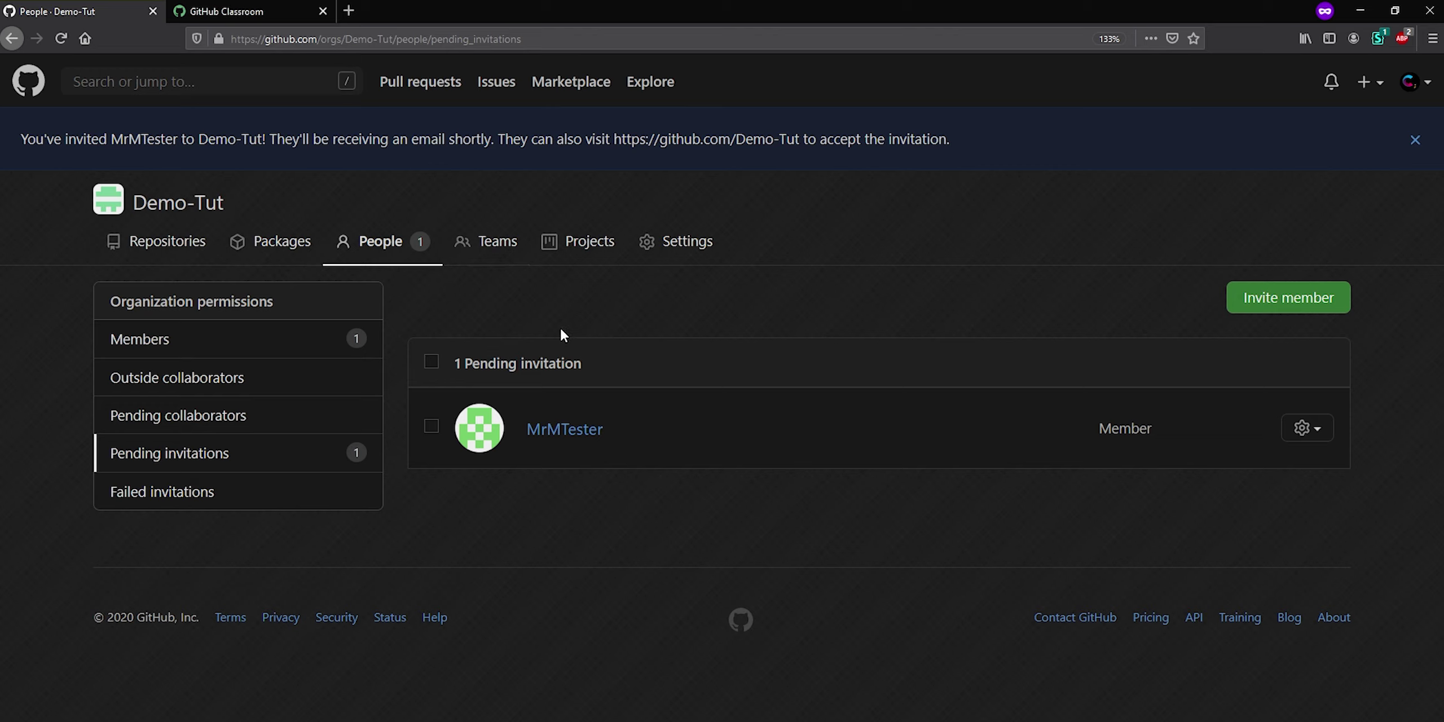
click(157, 246)
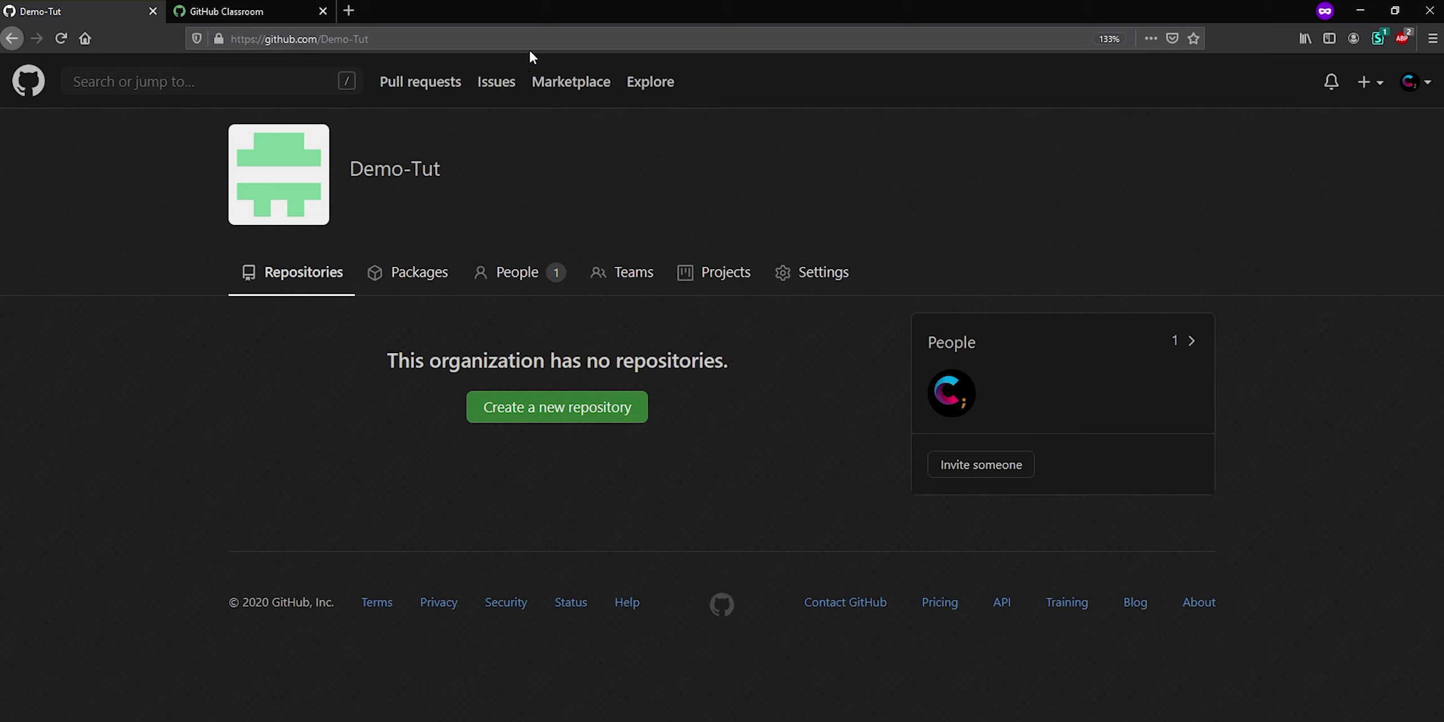
- Load github.com in a new tab, switch the dashboard context to Demo-Tut and view the organization's page
click(350, 12)
text(github.com)
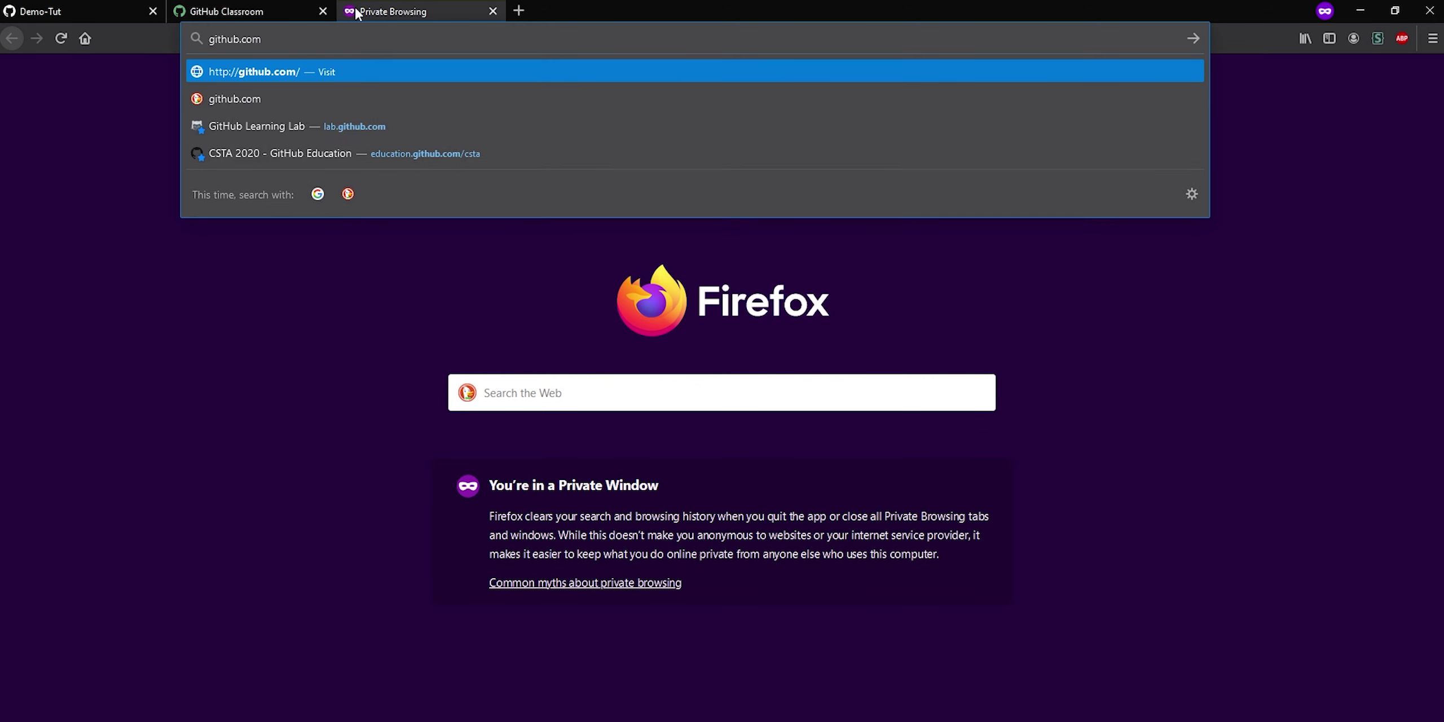
key(Return)
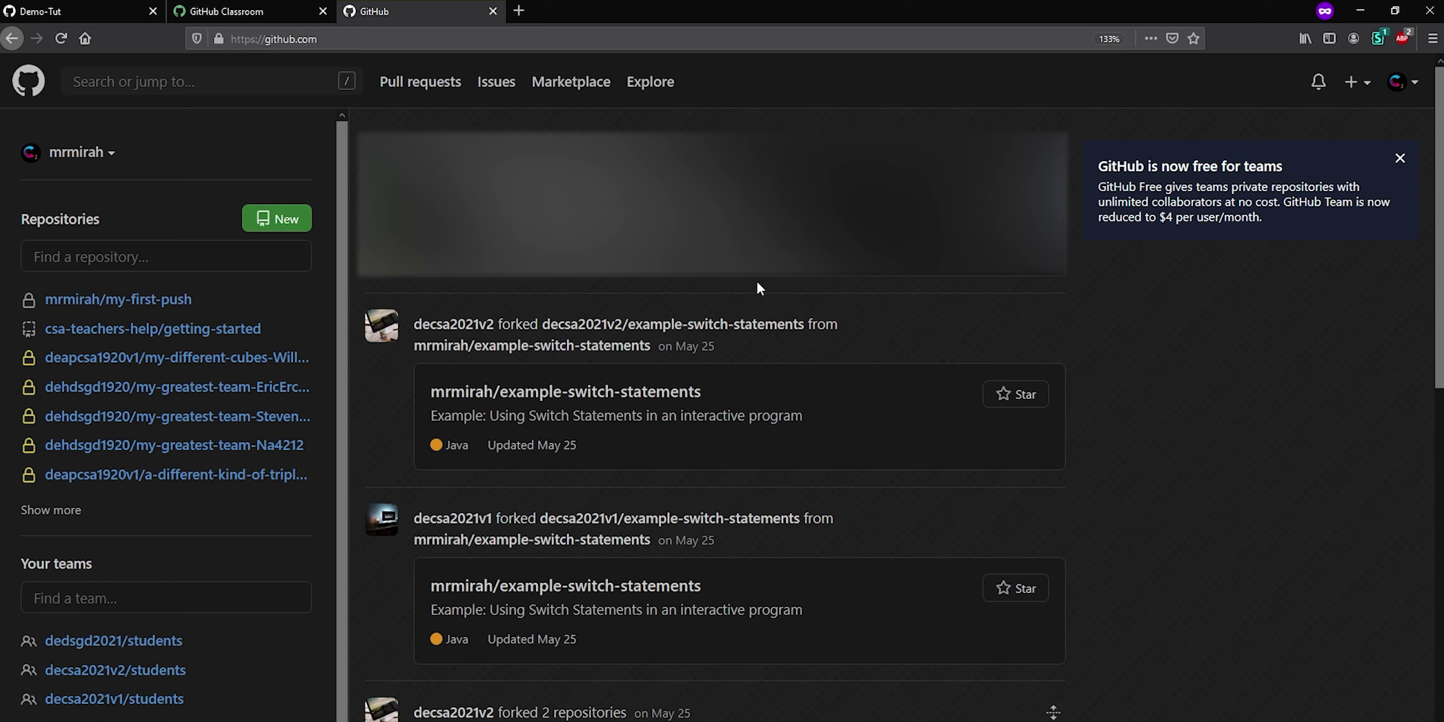
click(77, 150)
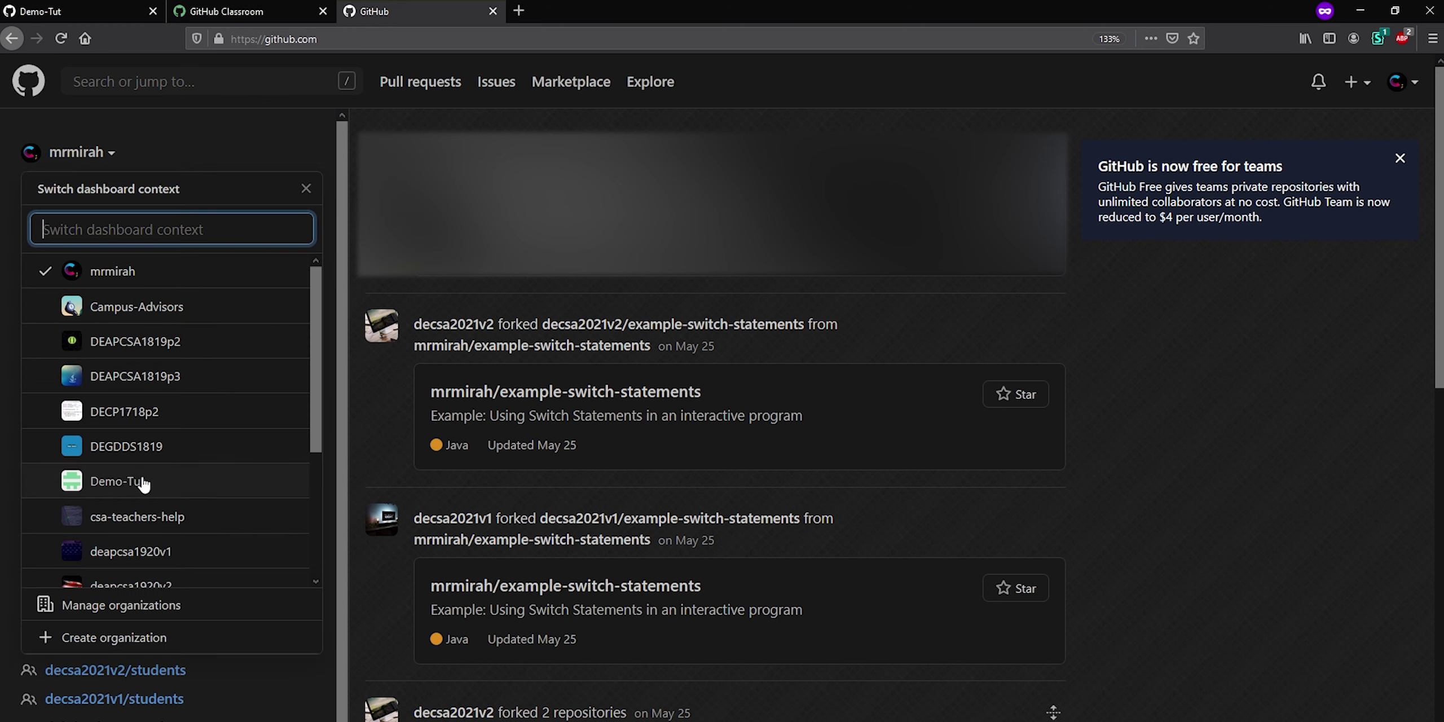
click(118, 481)
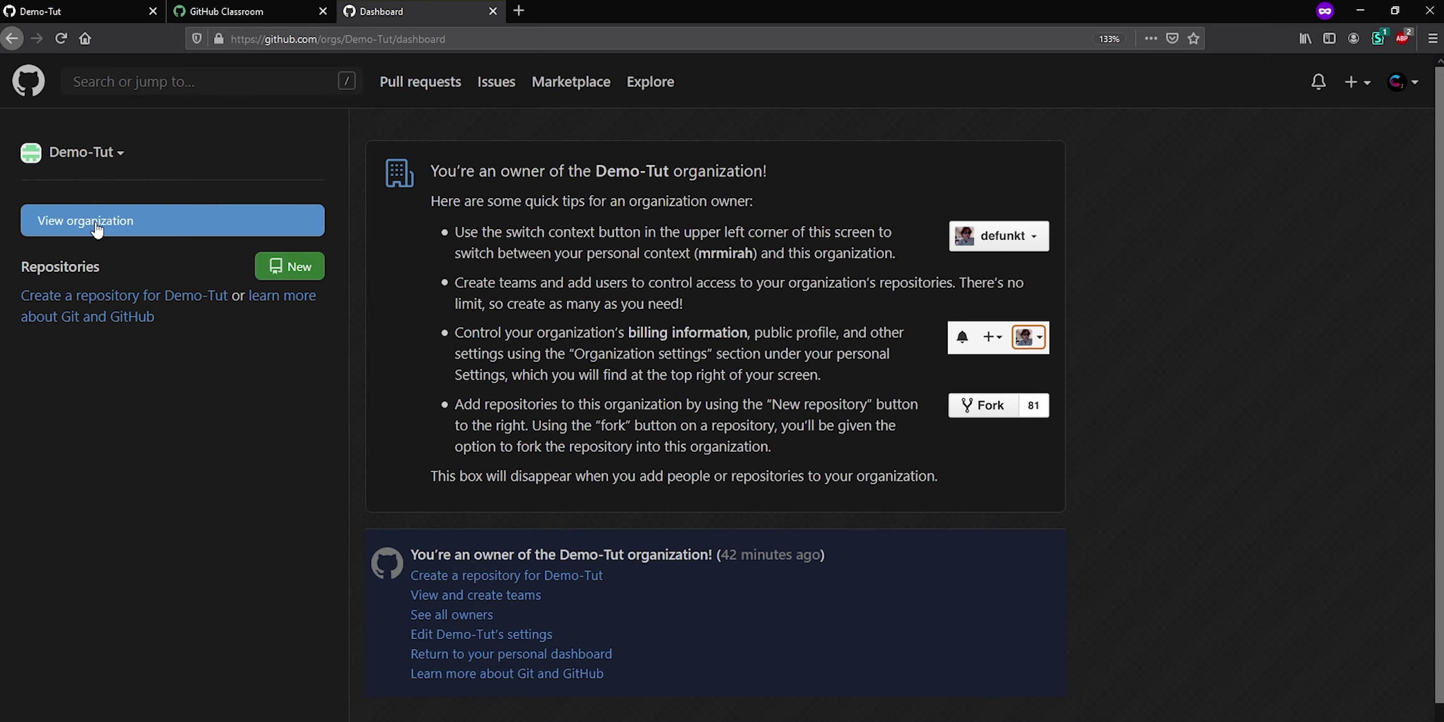
click(106, 232)
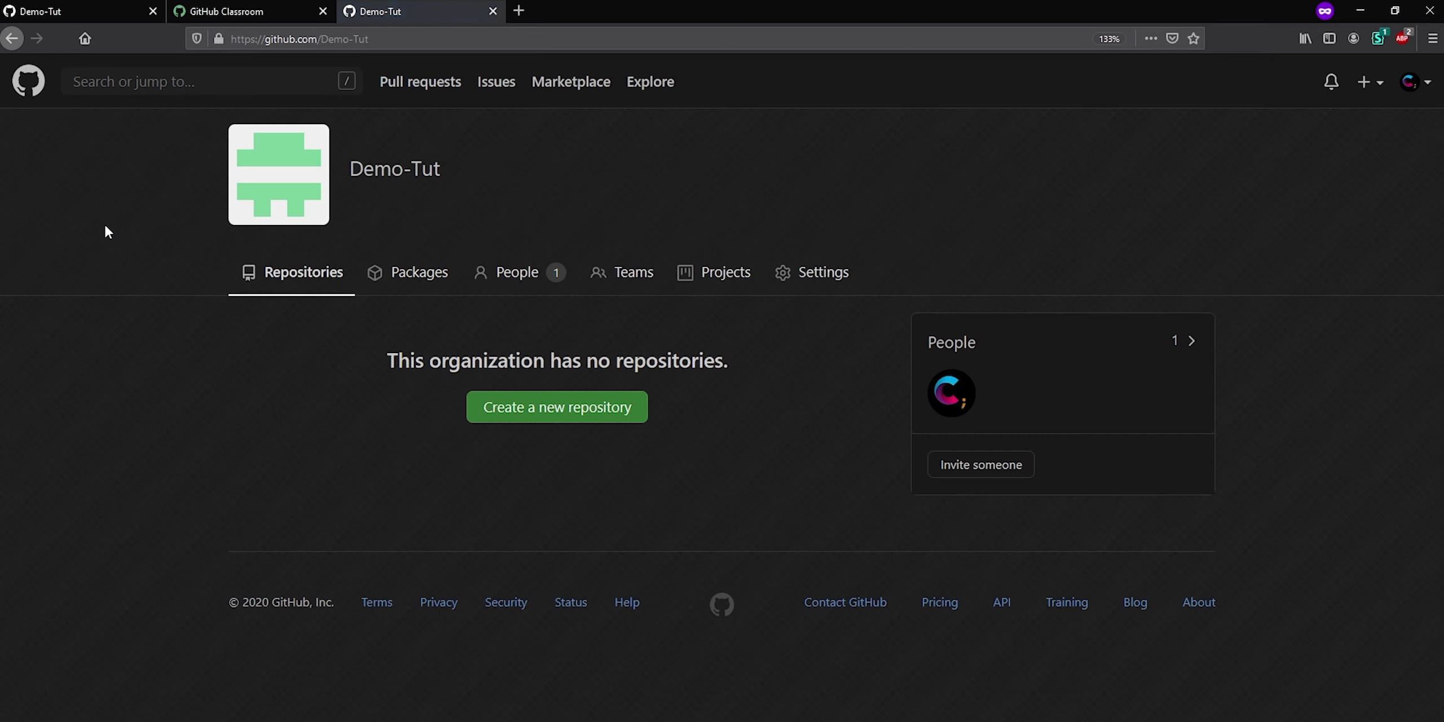
- Compare the two tabs showing the Demo-Tut organization and close the newer duplicate
click(54, 10)
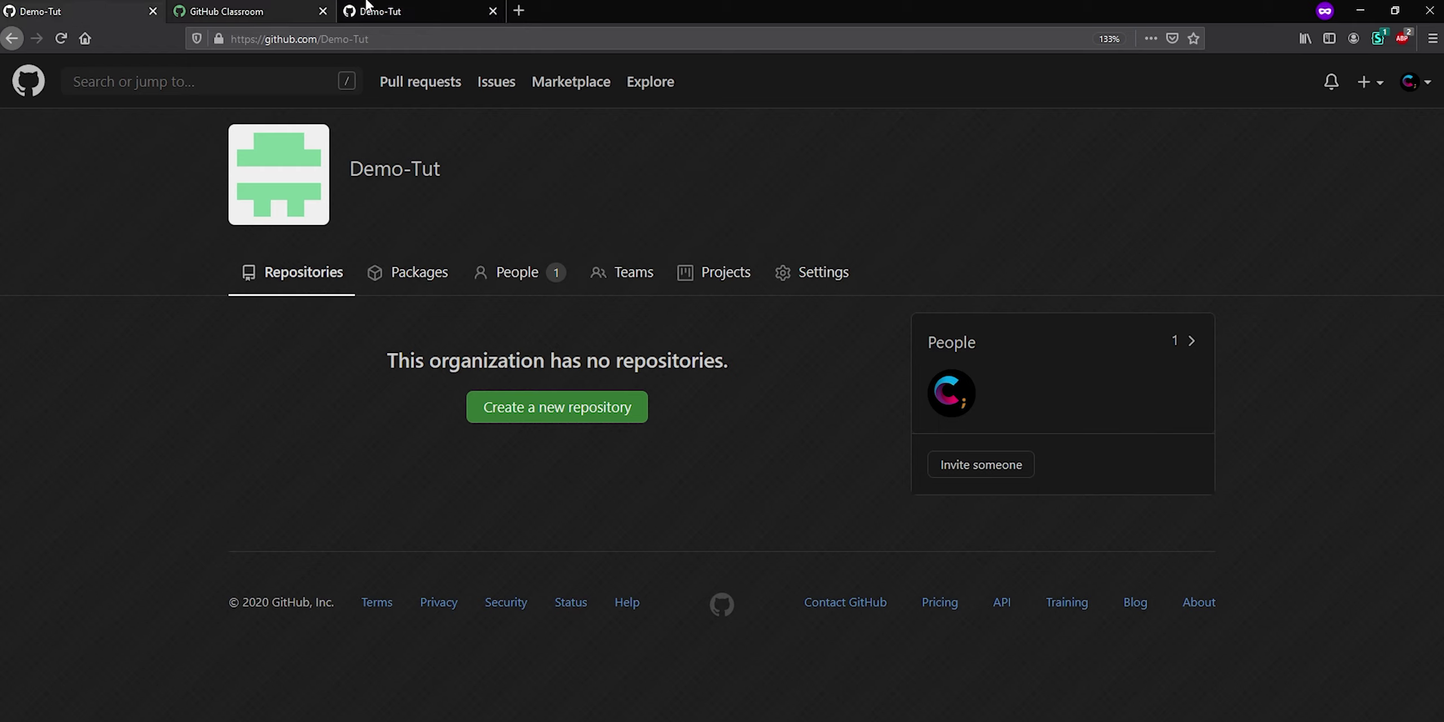
click(387, 12)
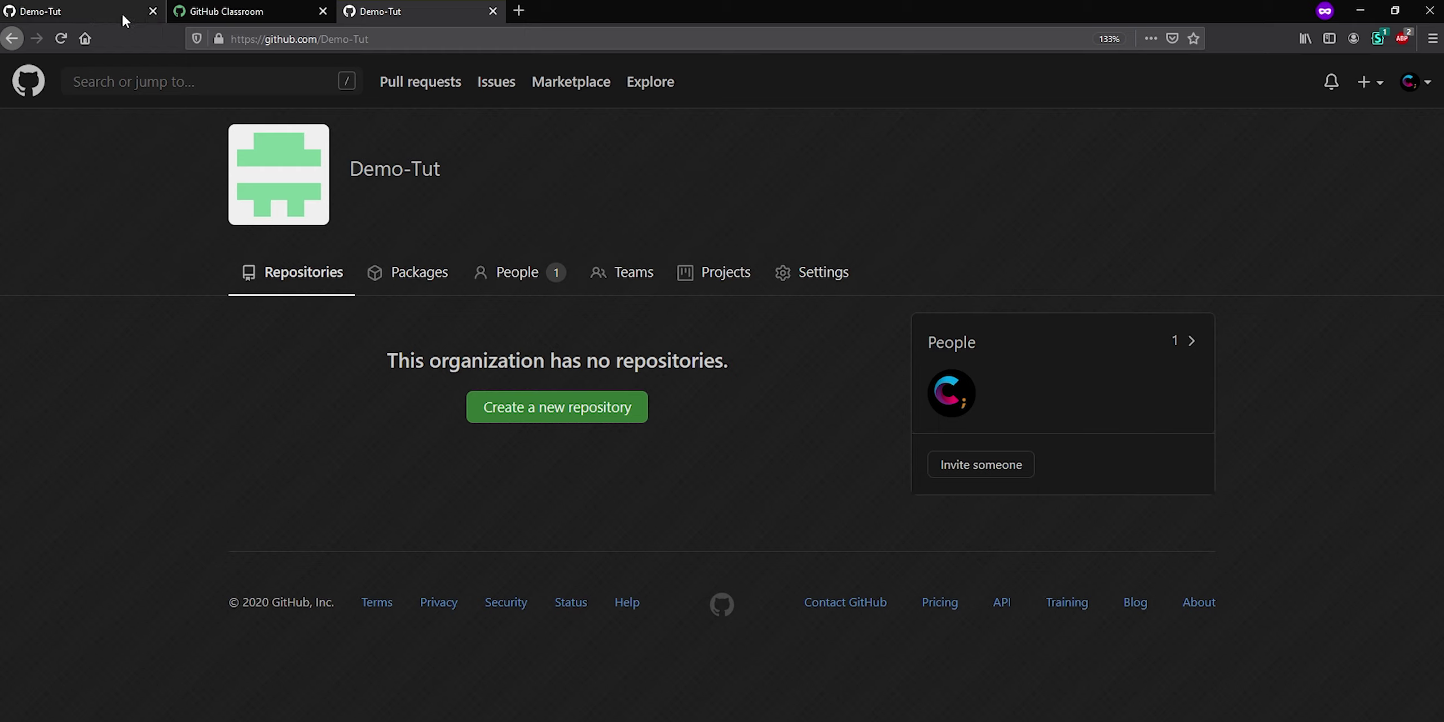
click(492, 12)
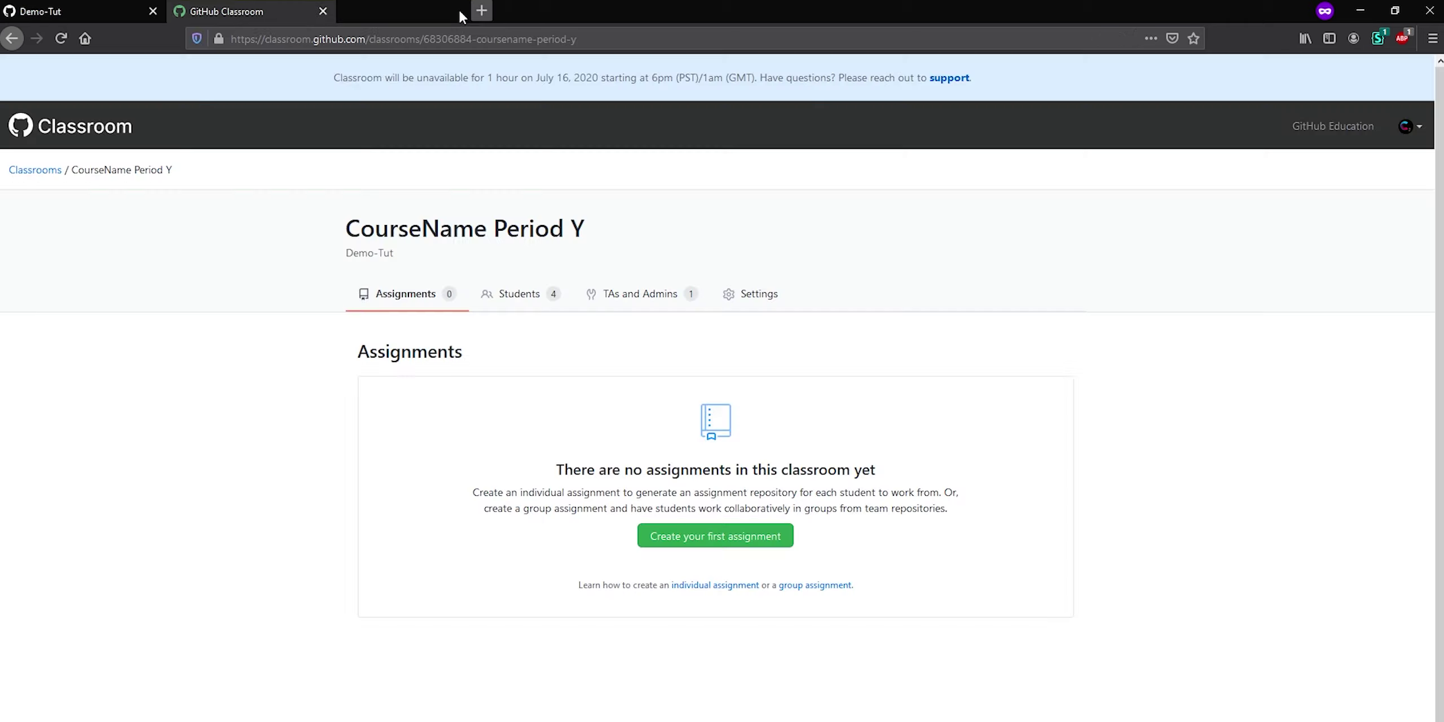
- From the personal account's repositories, start a new repository and name it demo-tut-cs
key(ctrl+Page_Up)
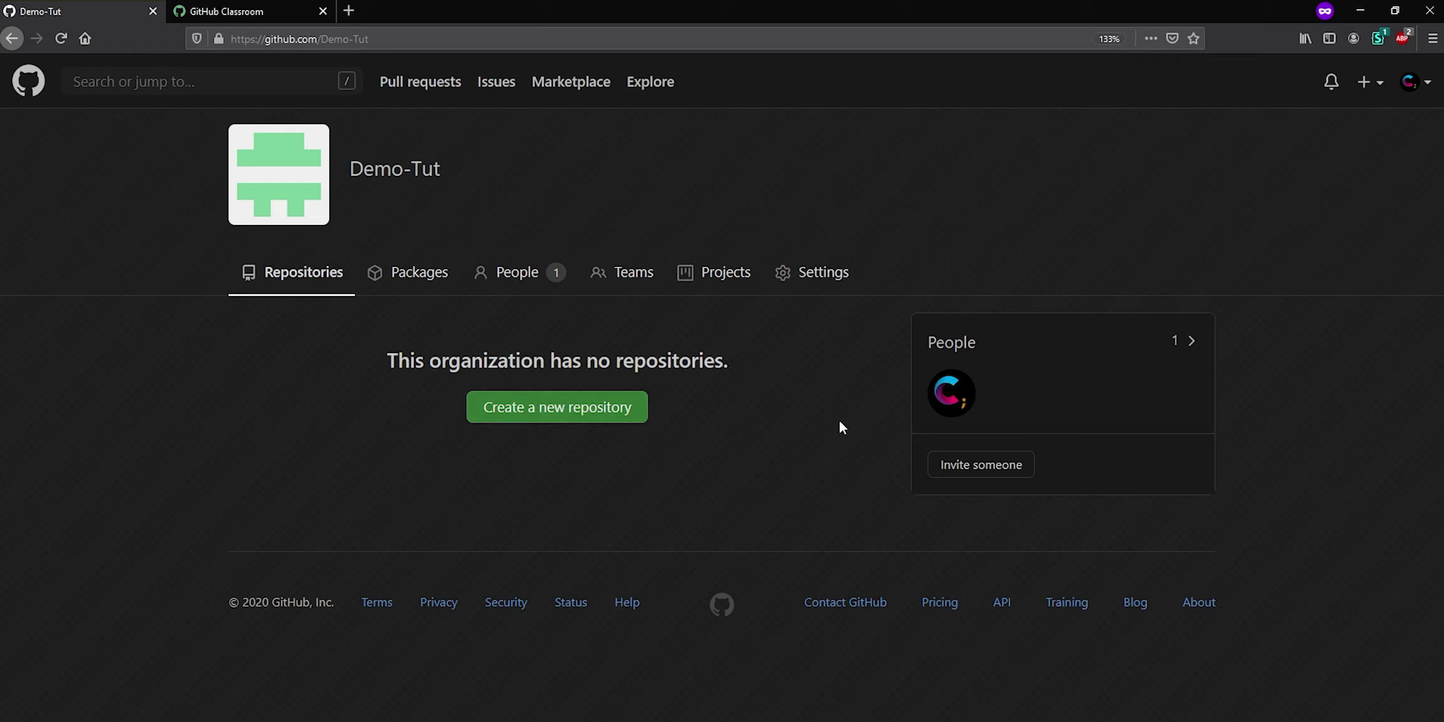
click(1417, 92)
click(1306, 238)
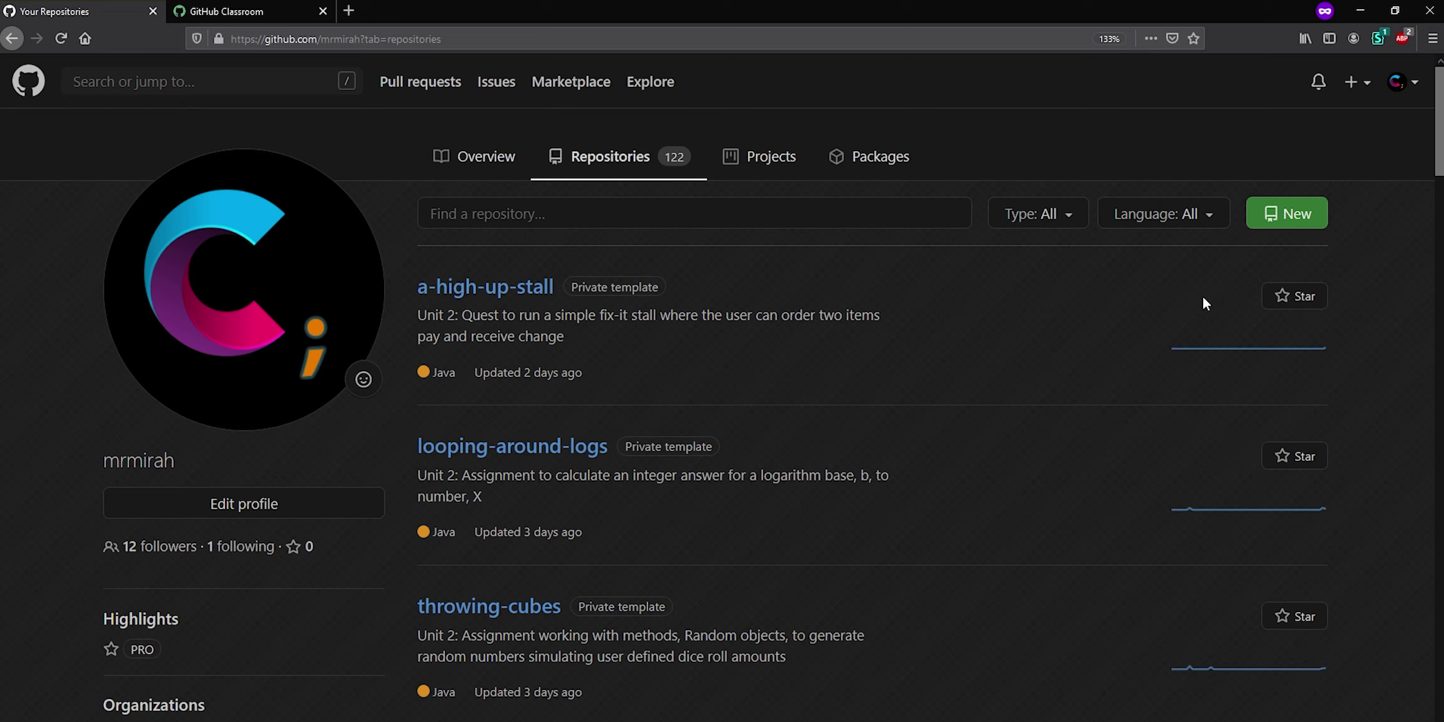
click(1286, 226)
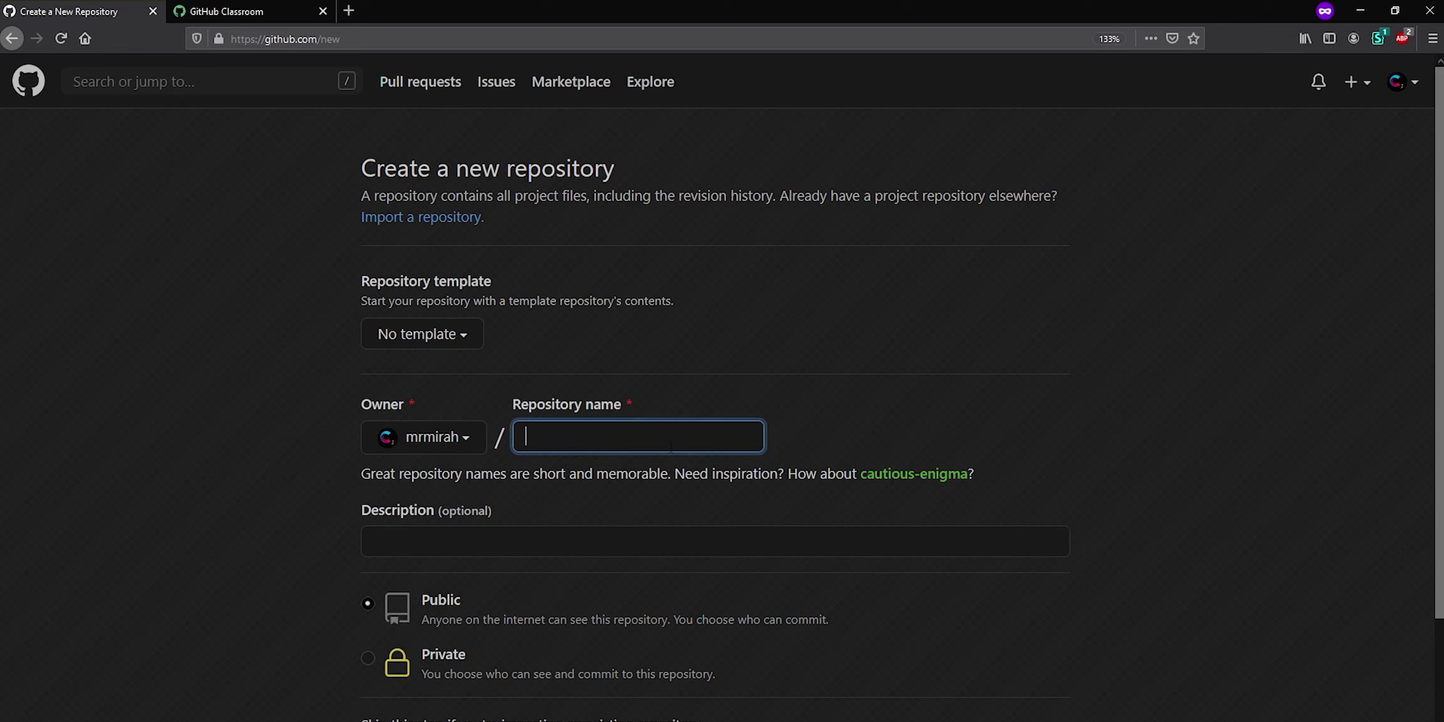
text(de)
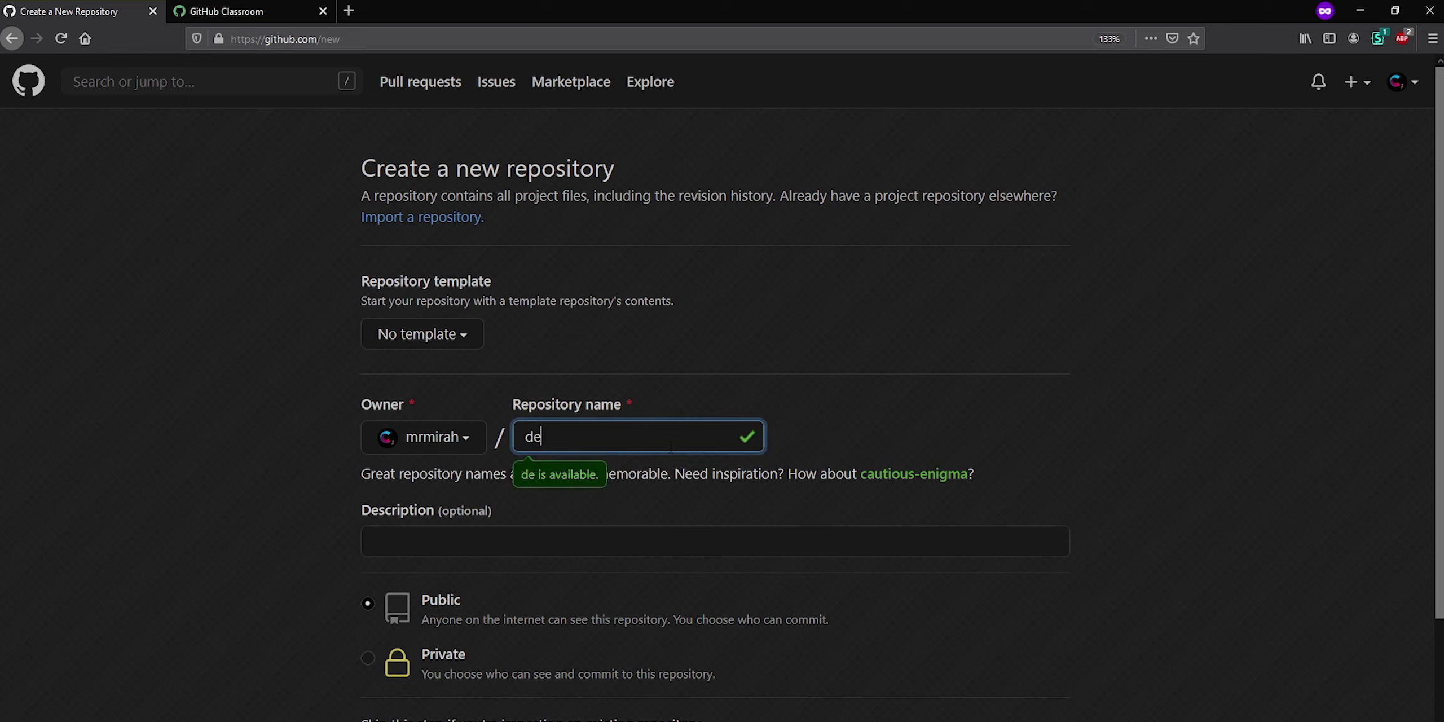
text(mo-tut-cs)
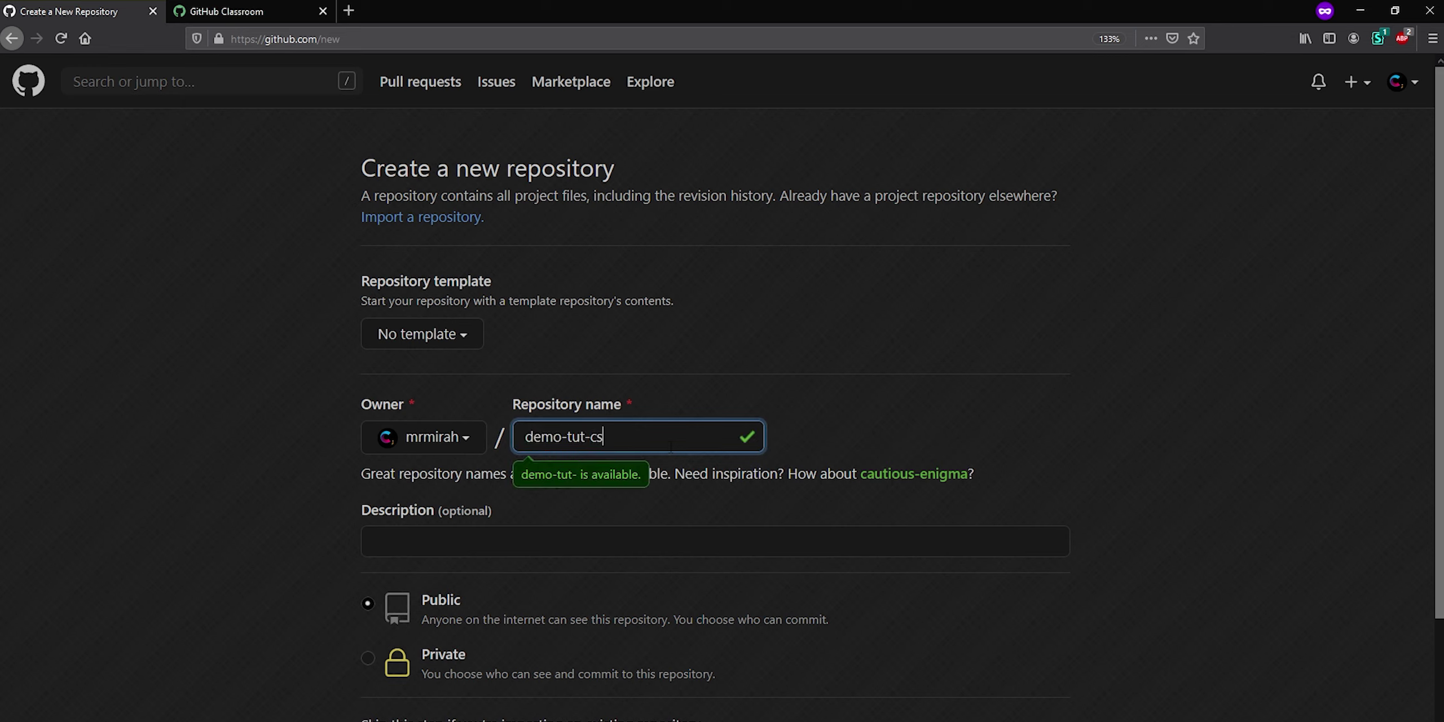
- Make the new repository Private, initialize it with a README without a .gitignore, and create it
click(528, 530)
scroll(528, 531, down, 5)
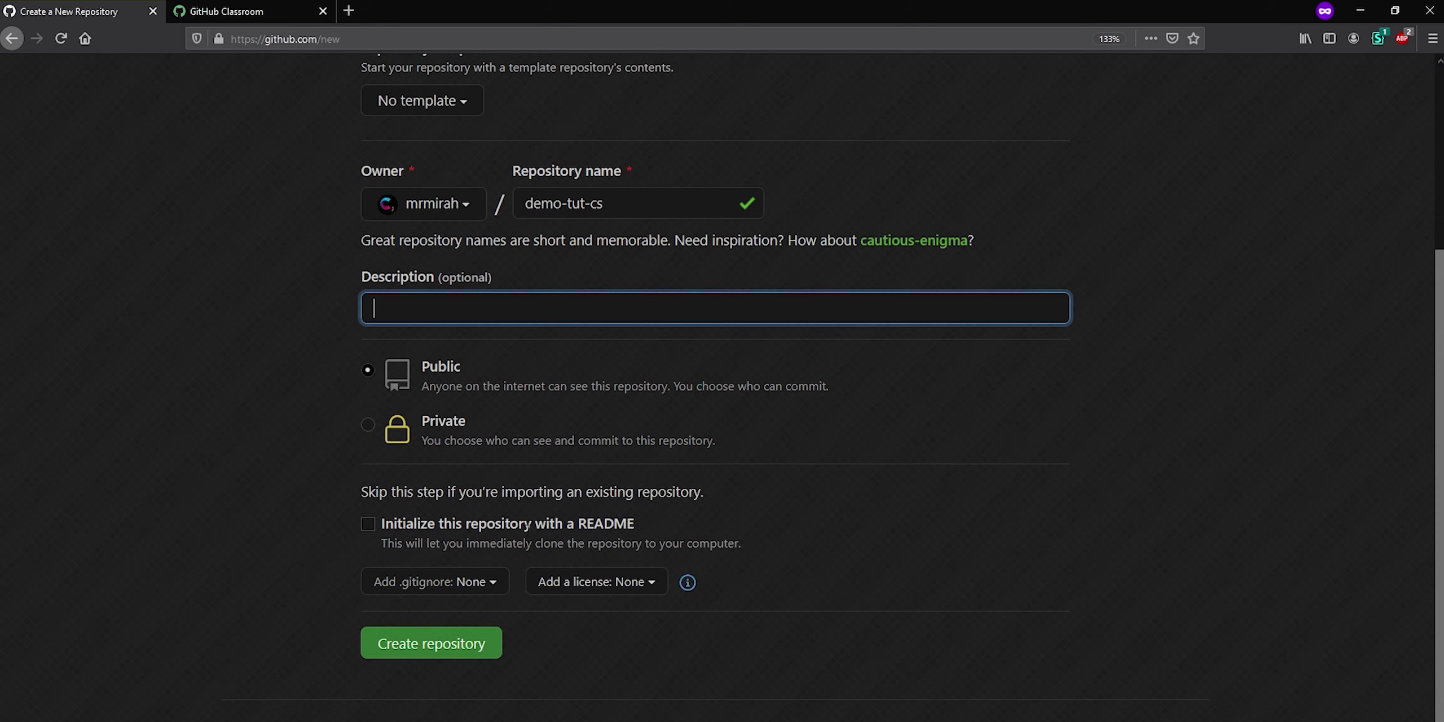
click(368, 427)
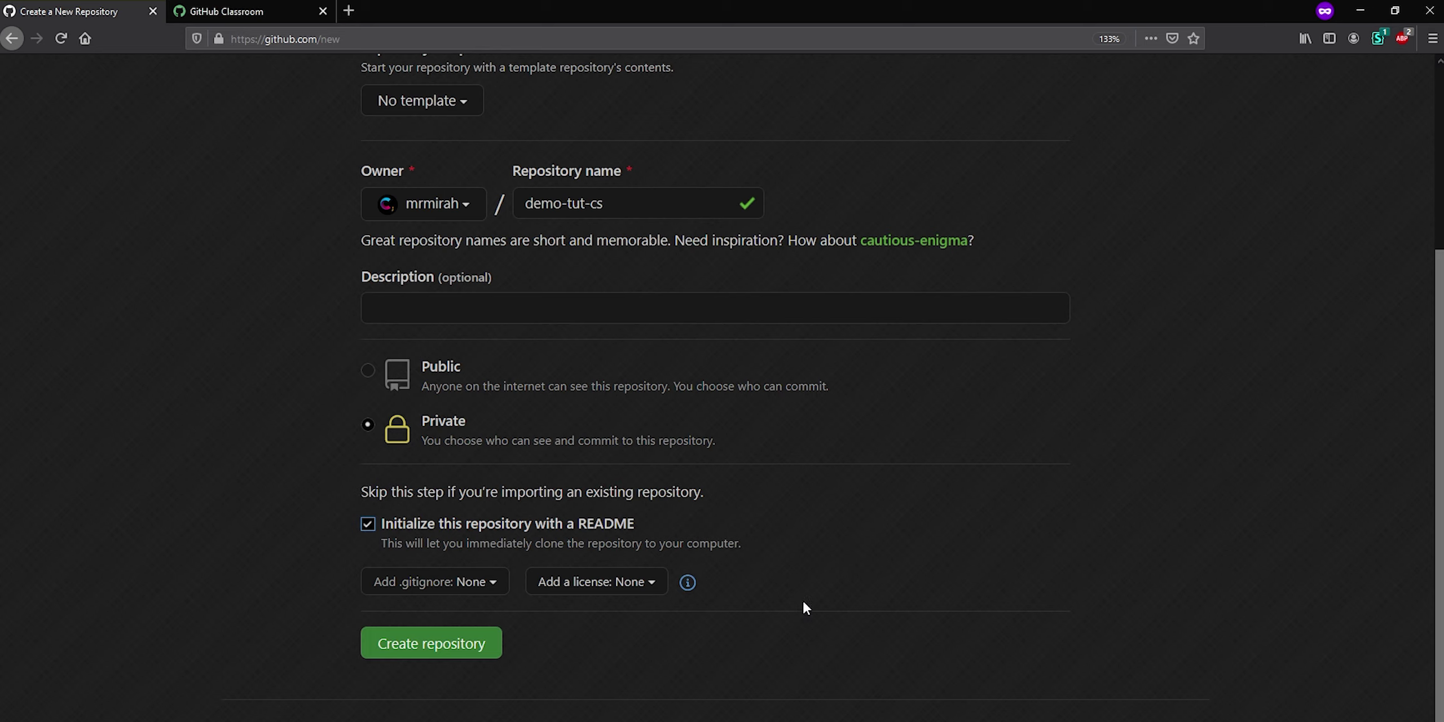
click(369, 523)
click(386, 572)
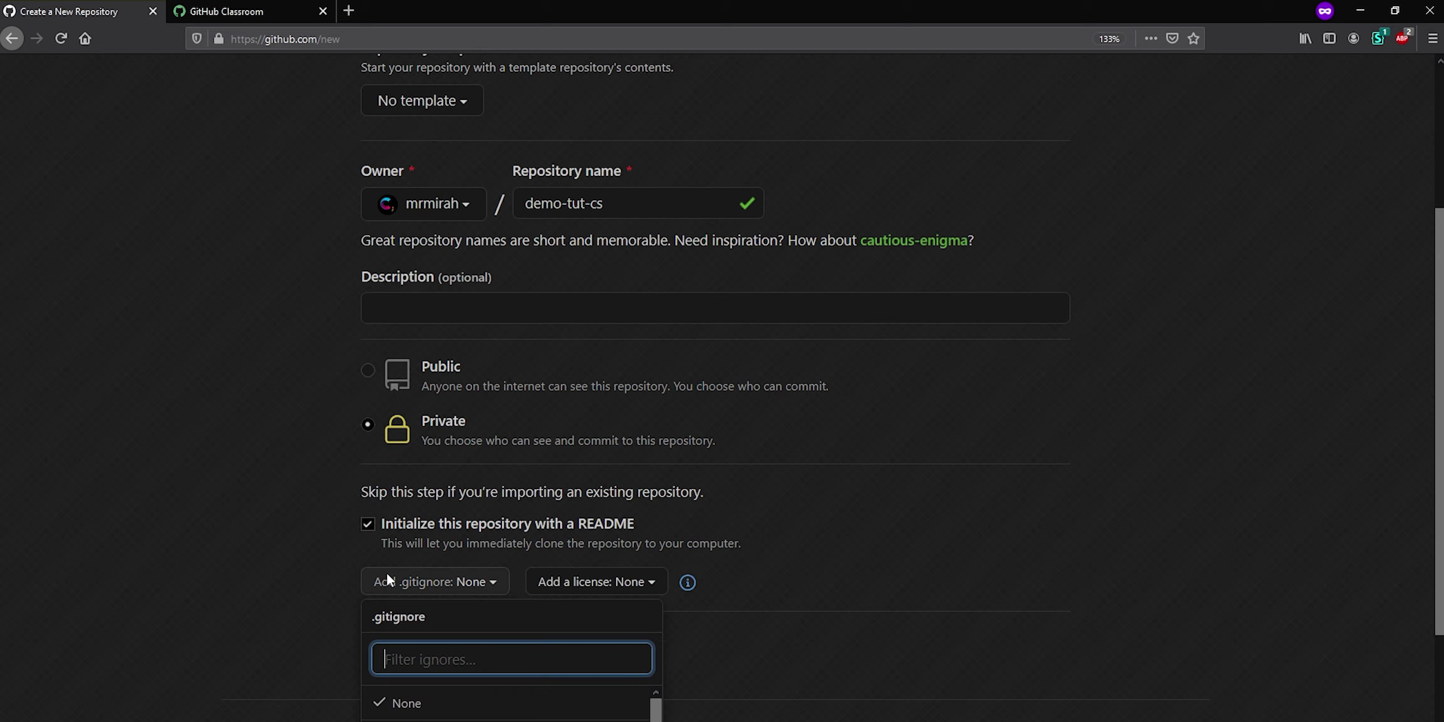
click(323, 566)
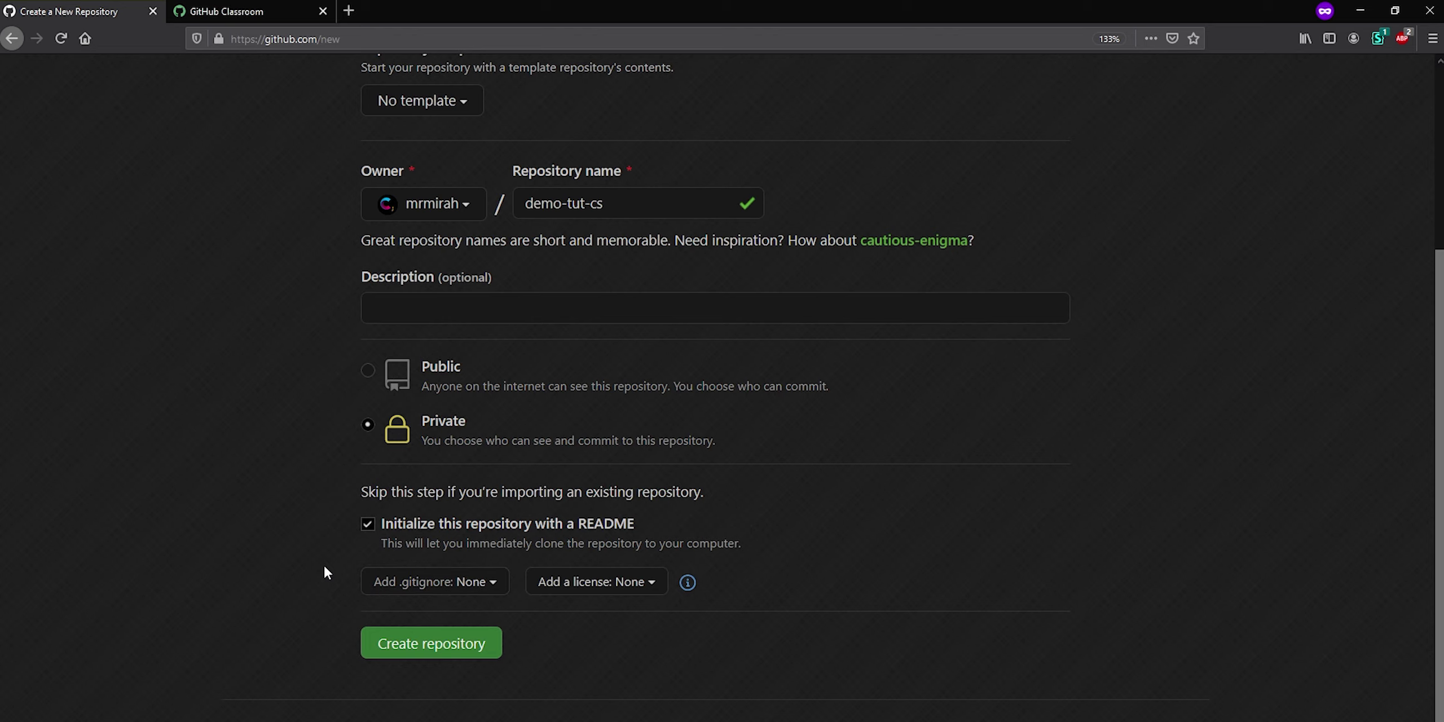
click(473, 647)
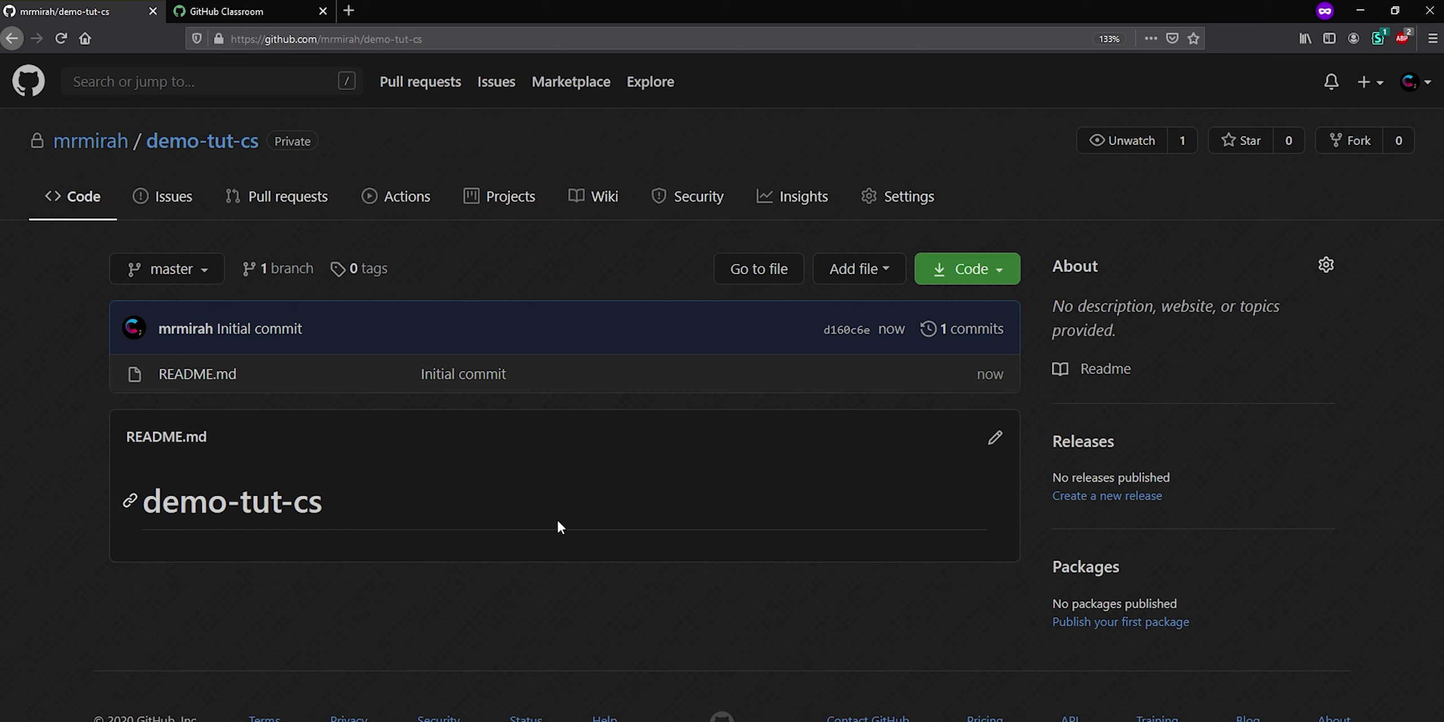
- Mark demo-tut-cs as a template repository in its settings and return to its code page
click(897, 210)
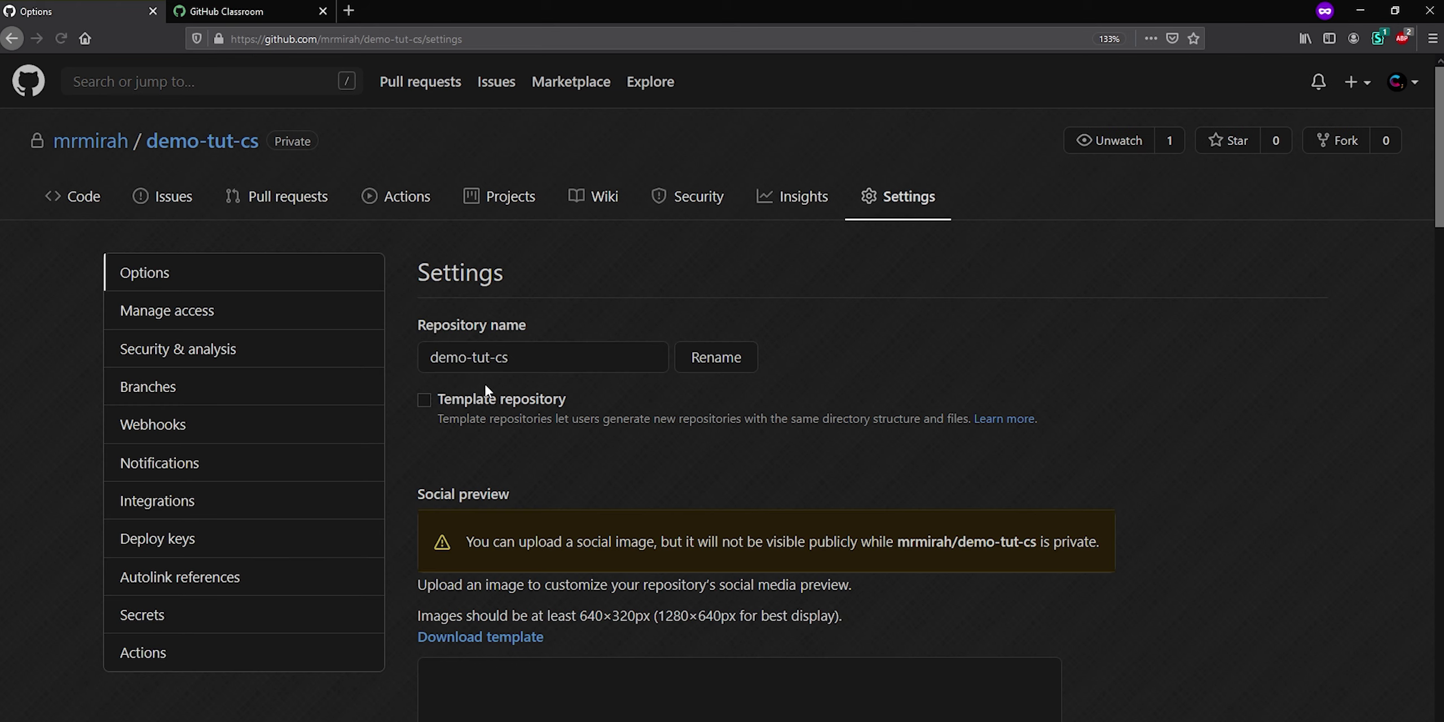
click(425, 399)
click(73, 196)
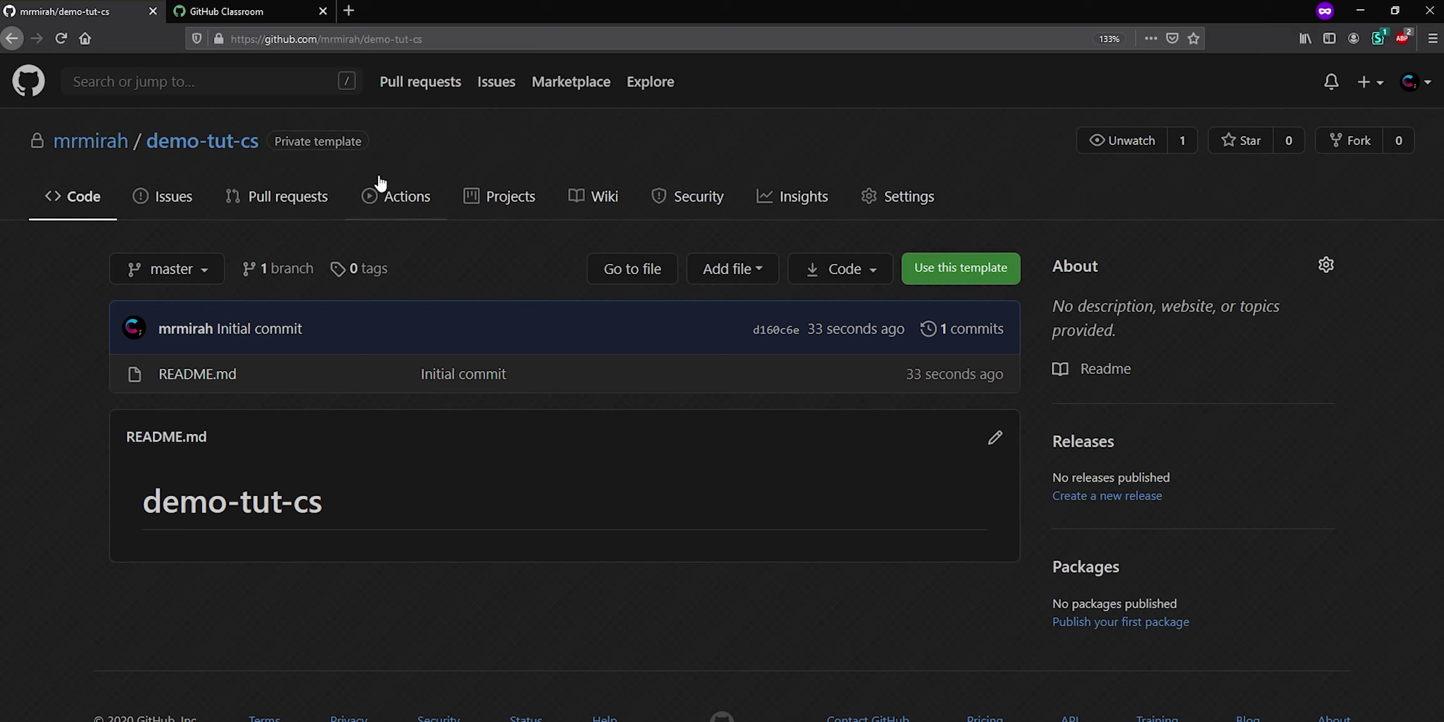
- Edit README.md to add "You assignment is to finish the java file with your name printed out" beneath the heading
click(995, 440)
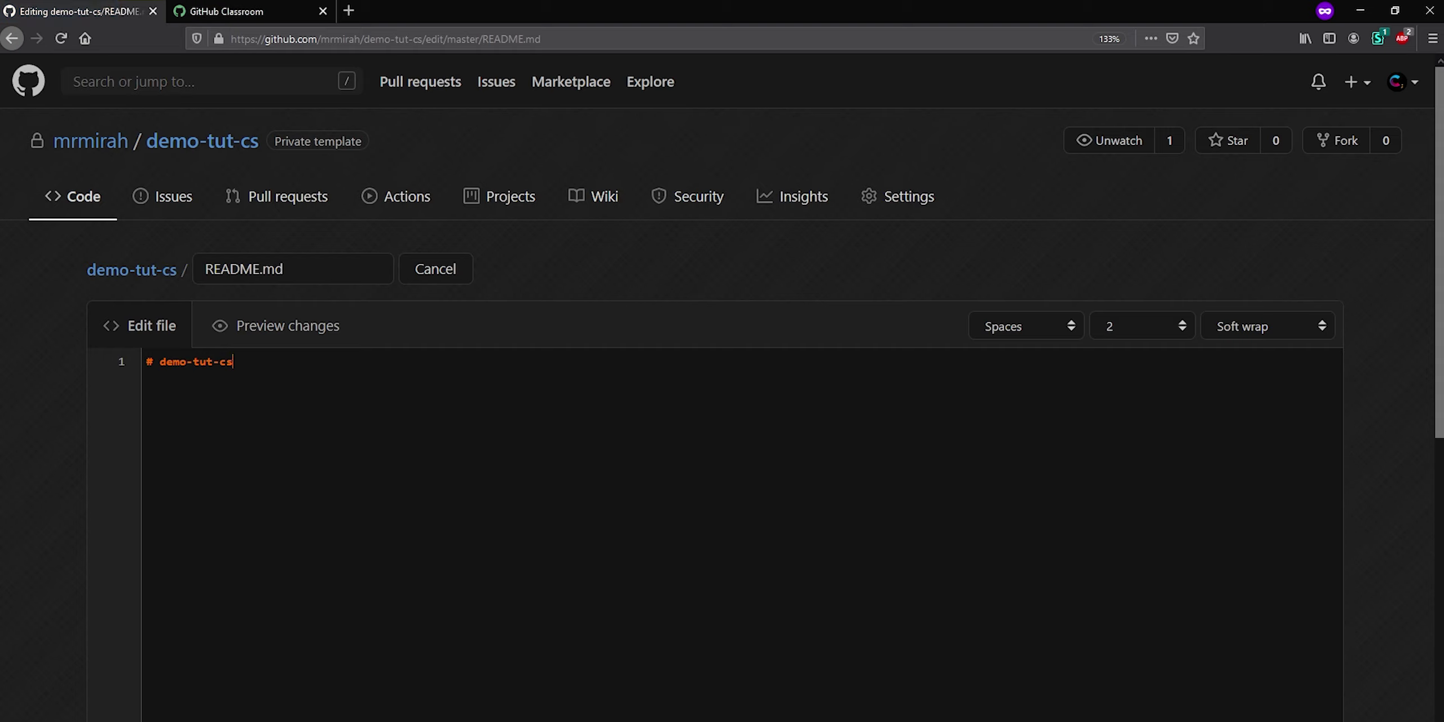
key(Return)
text(You assignment is to finish the j)
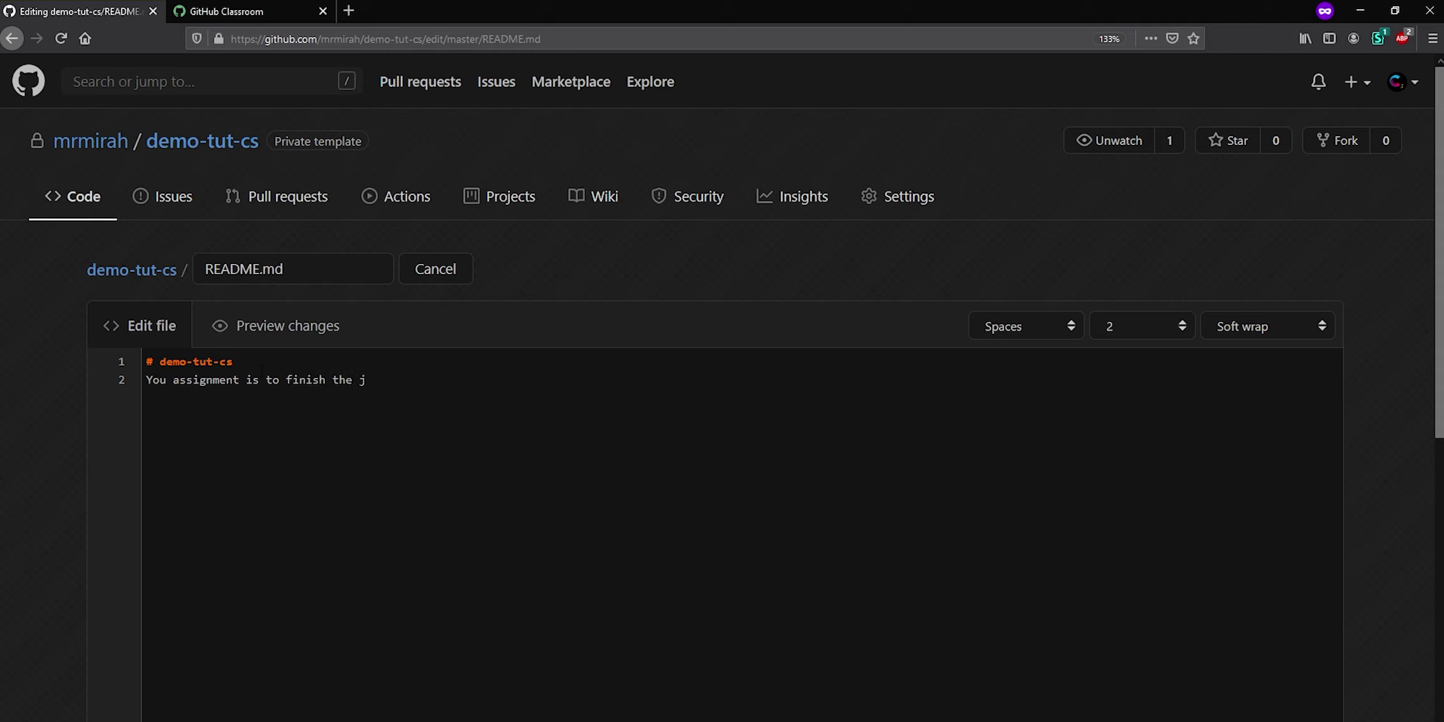
text(ava file with your name printed out)
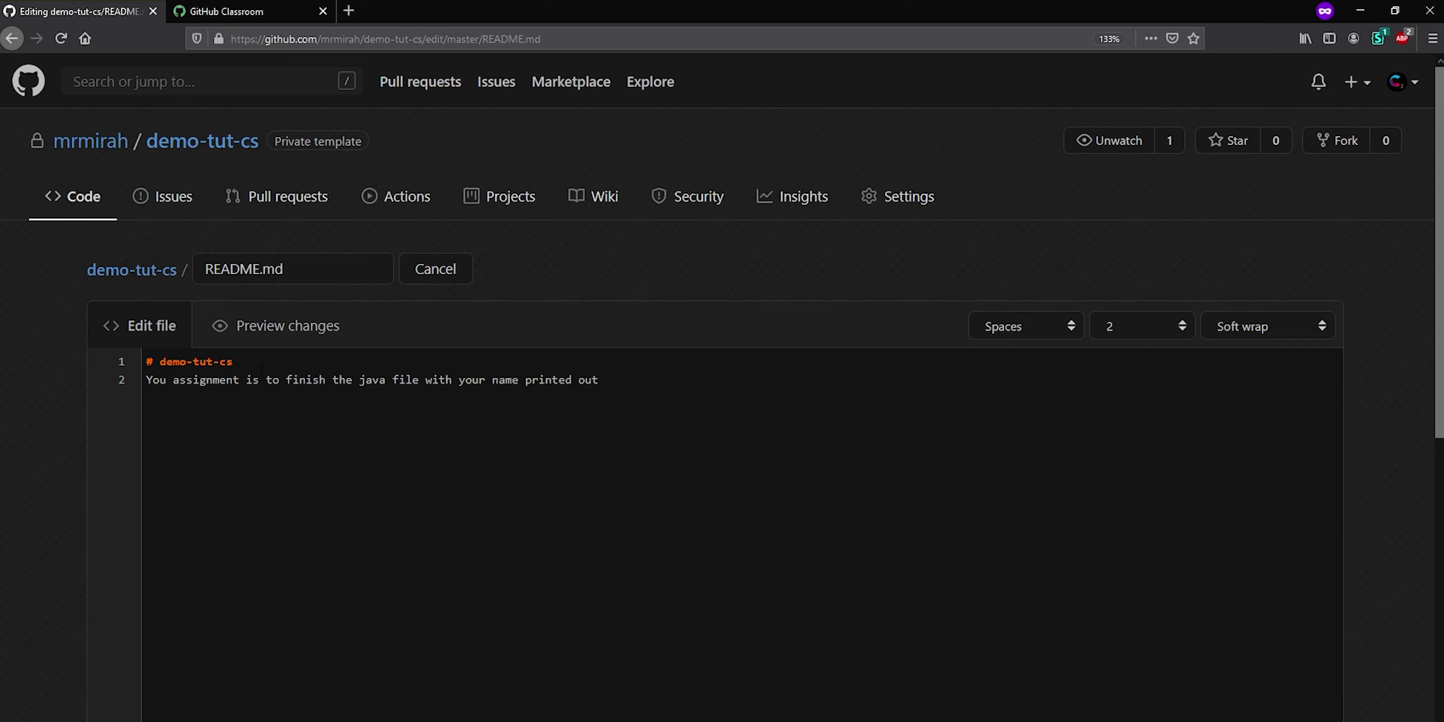
- Commit the README.md change directly to the master branch with the message "added description"
scroll(307, 423, down, 10)
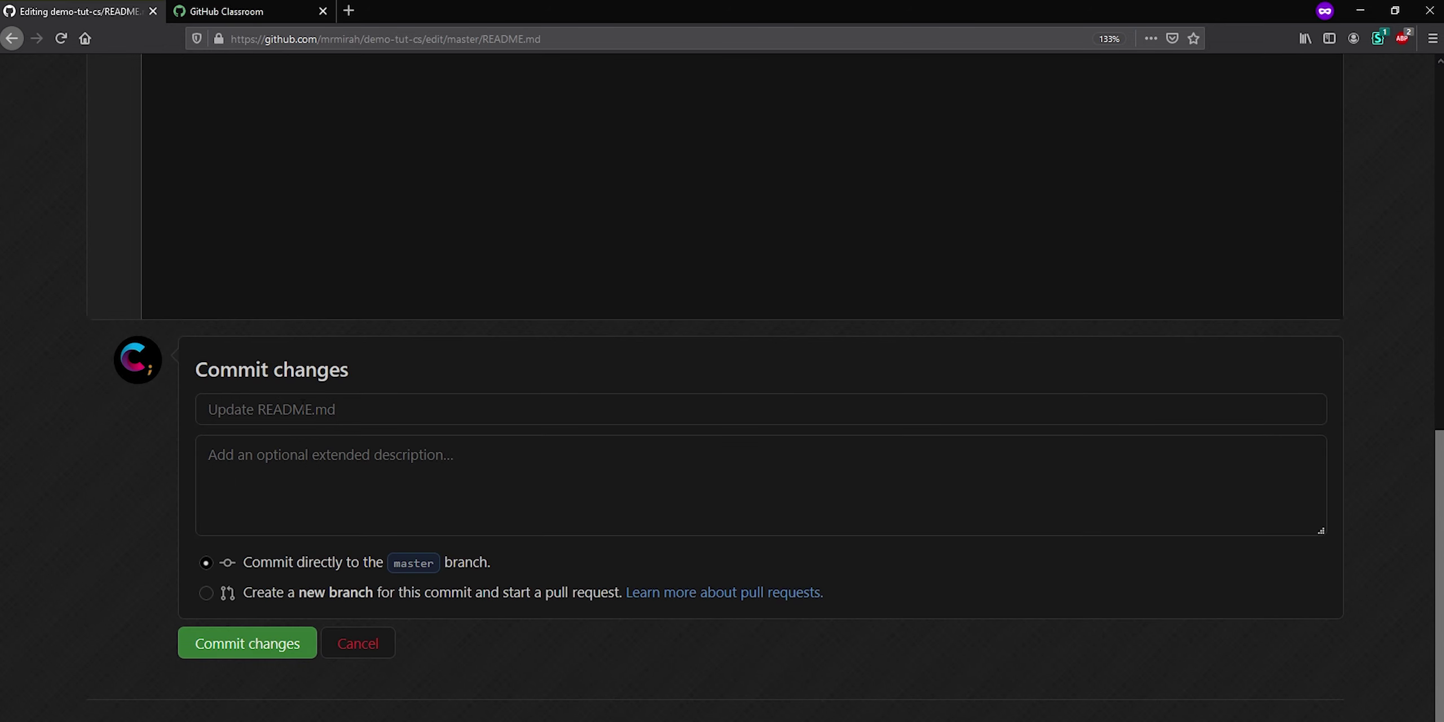
click(303, 405)
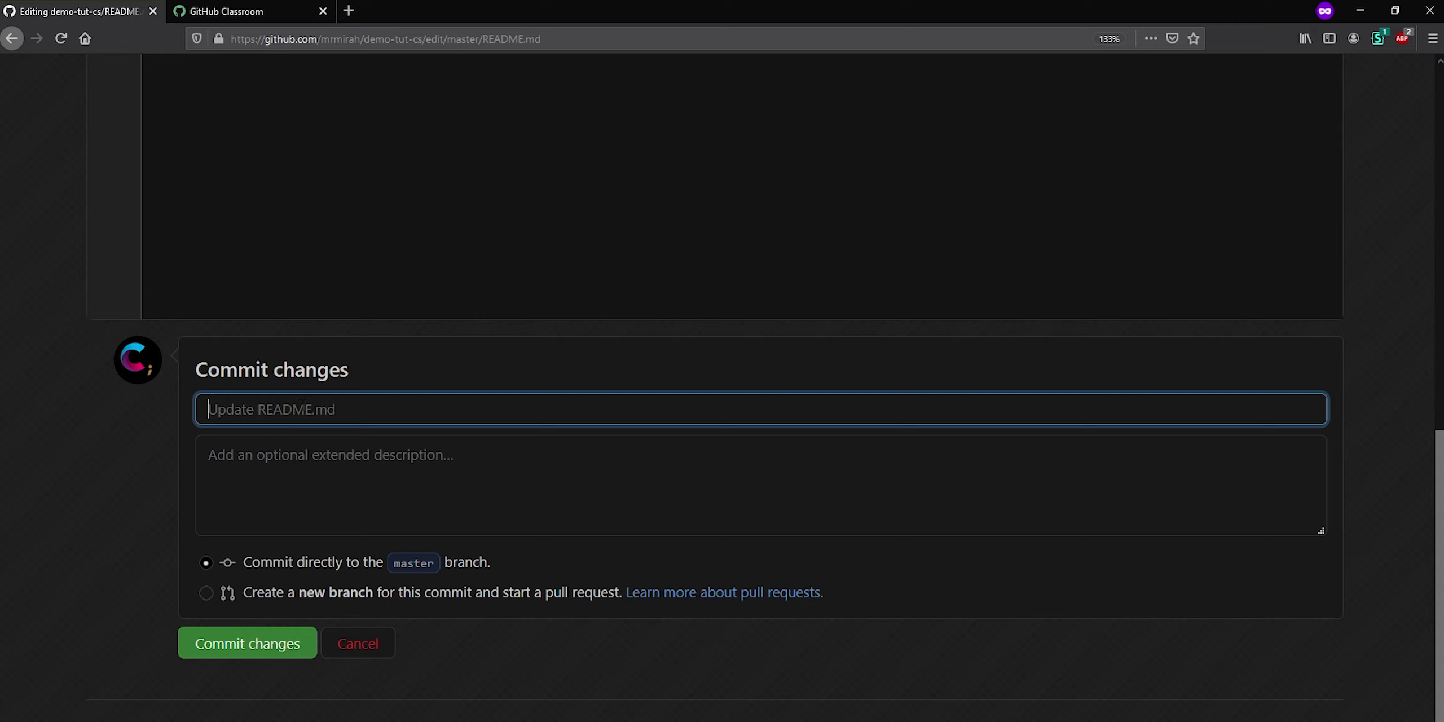
text(added description)
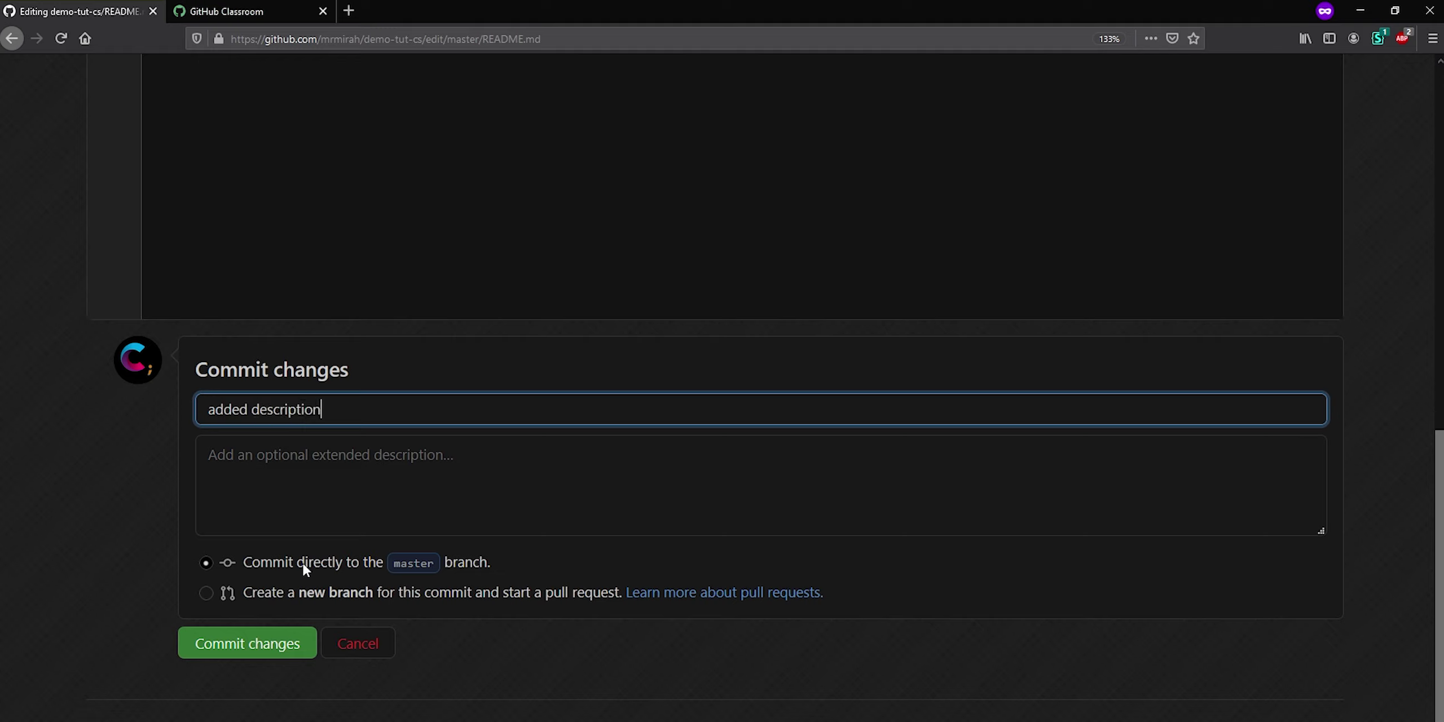
click(259, 651)
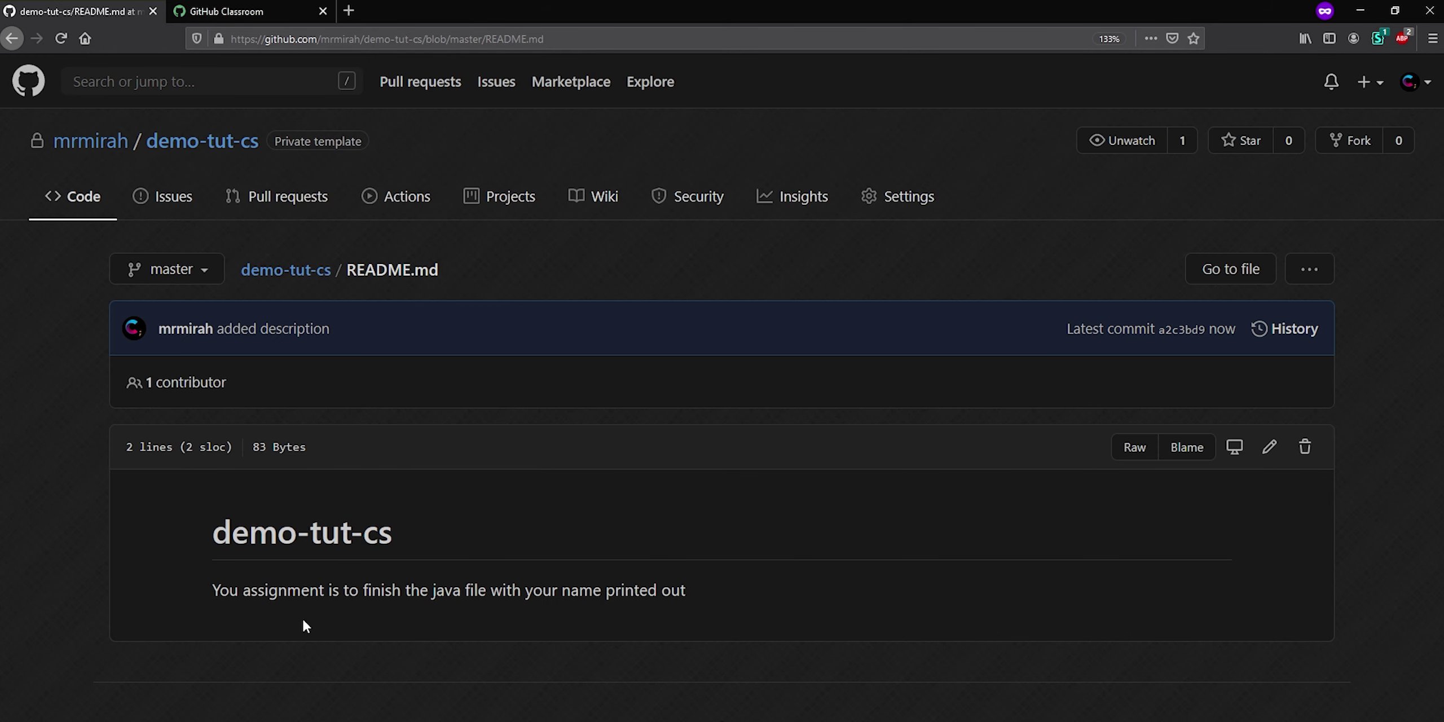
- Create a new file named FirstAssig.java in the demo-tut-cs repository
click(82, 220)
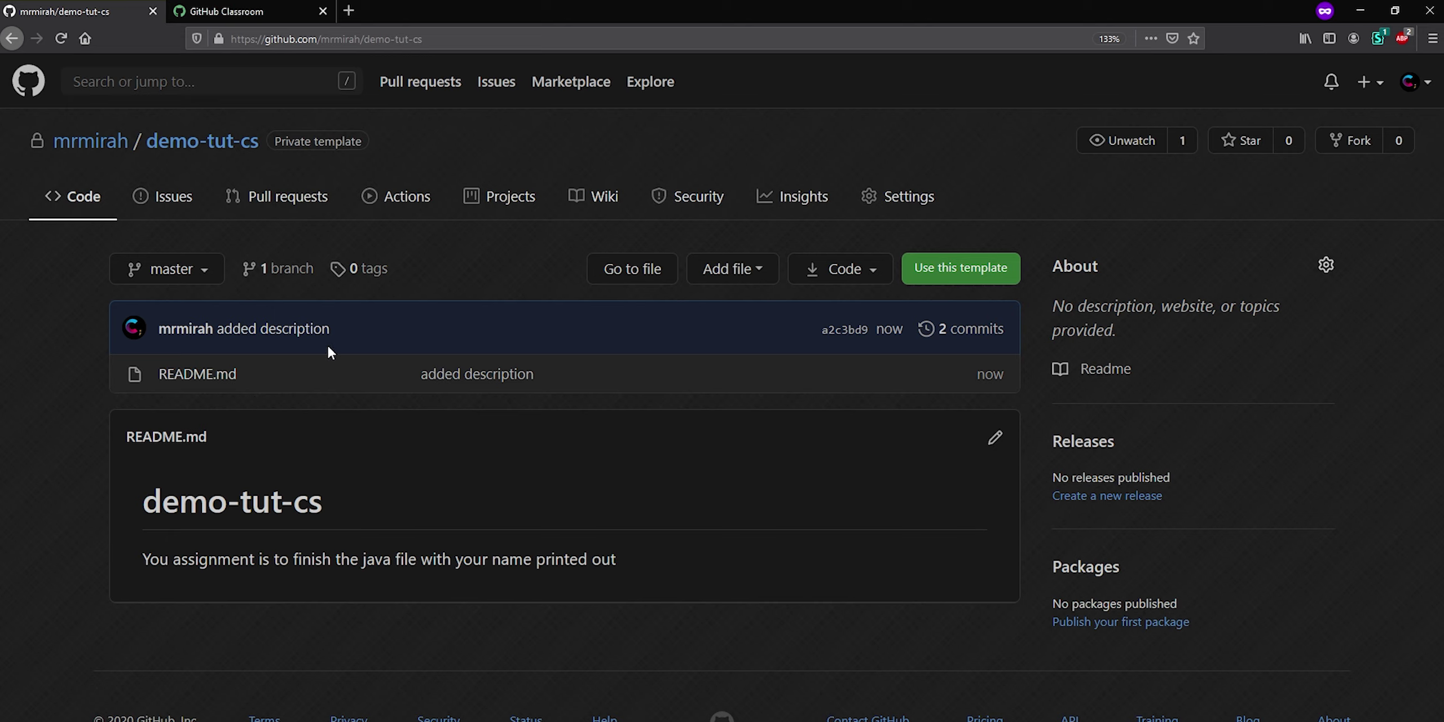
click(724, 269)
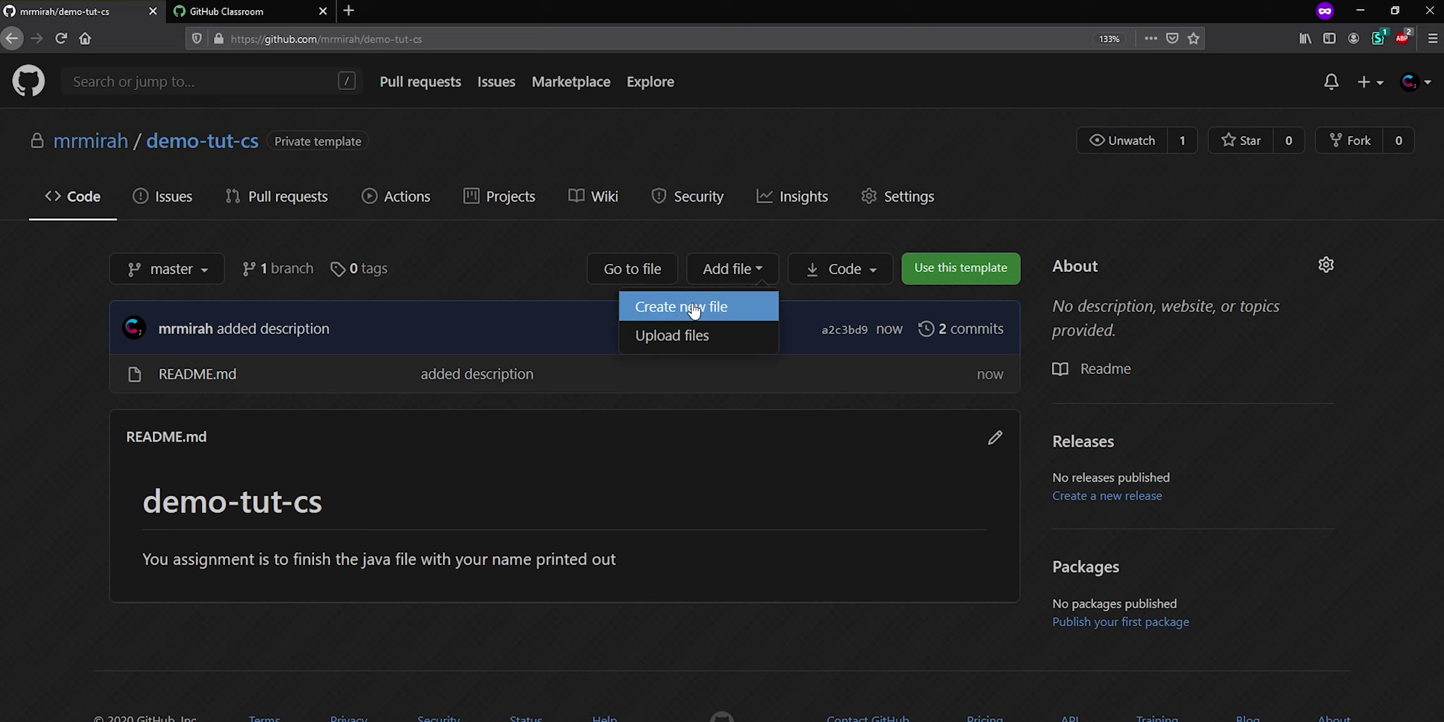
click(694, 309)
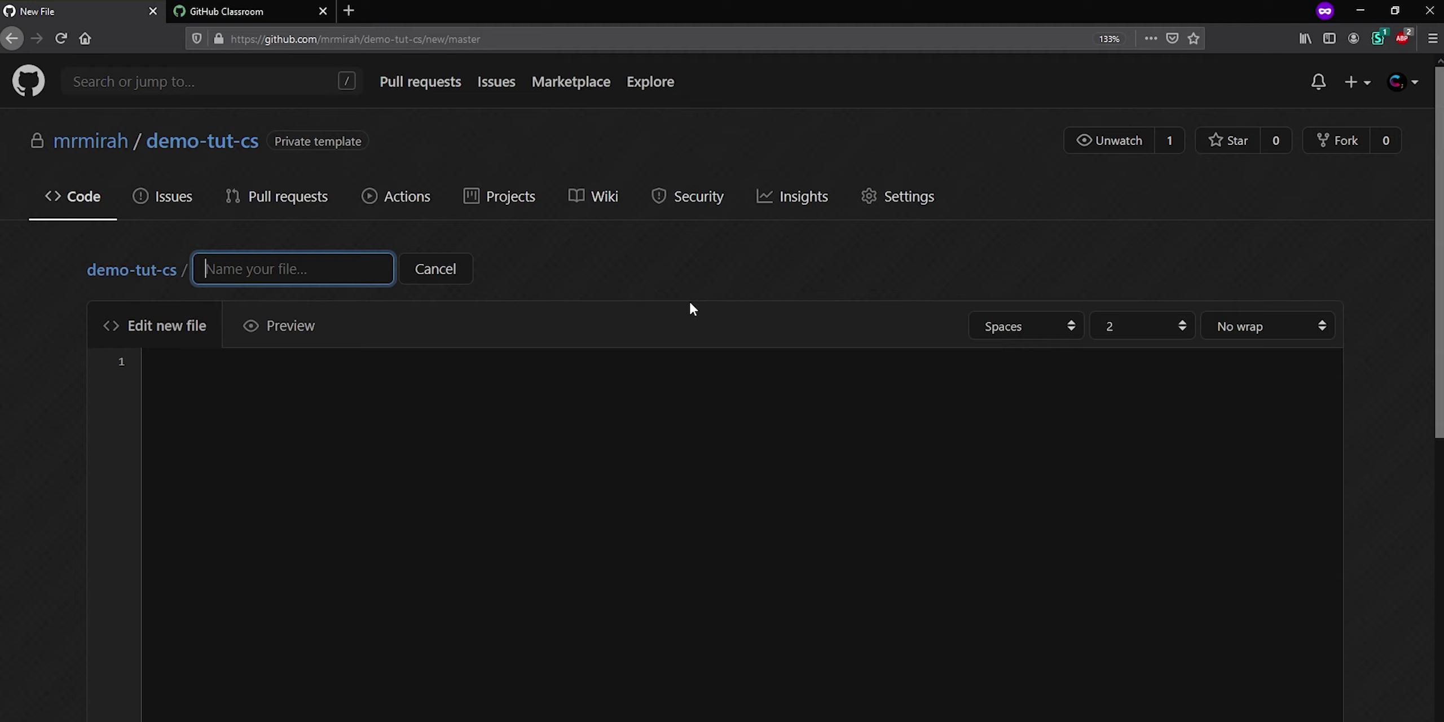
text(First.)
key(BackSpace)
text(Assig.java)
- Begin the Java file with the class declaration "public class FirstAssig {"
click(473, 404)
text(p)
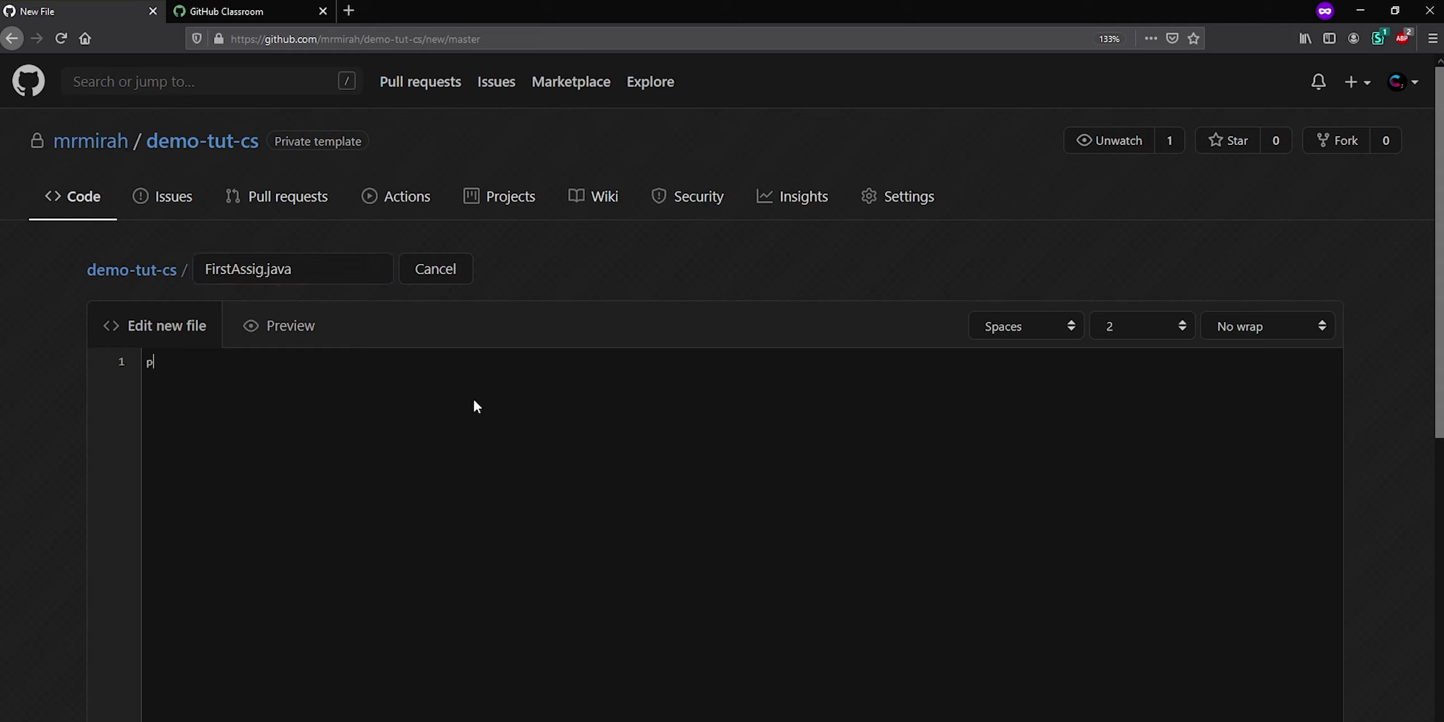
text(ublic class FirstAssig {)
key(Return)
- Add the method header "public static void (String[] args) {" inside the class, followed by a blank line
key(ctrl+plus)
key(ctrl+plus)
key(ctrl+plus)
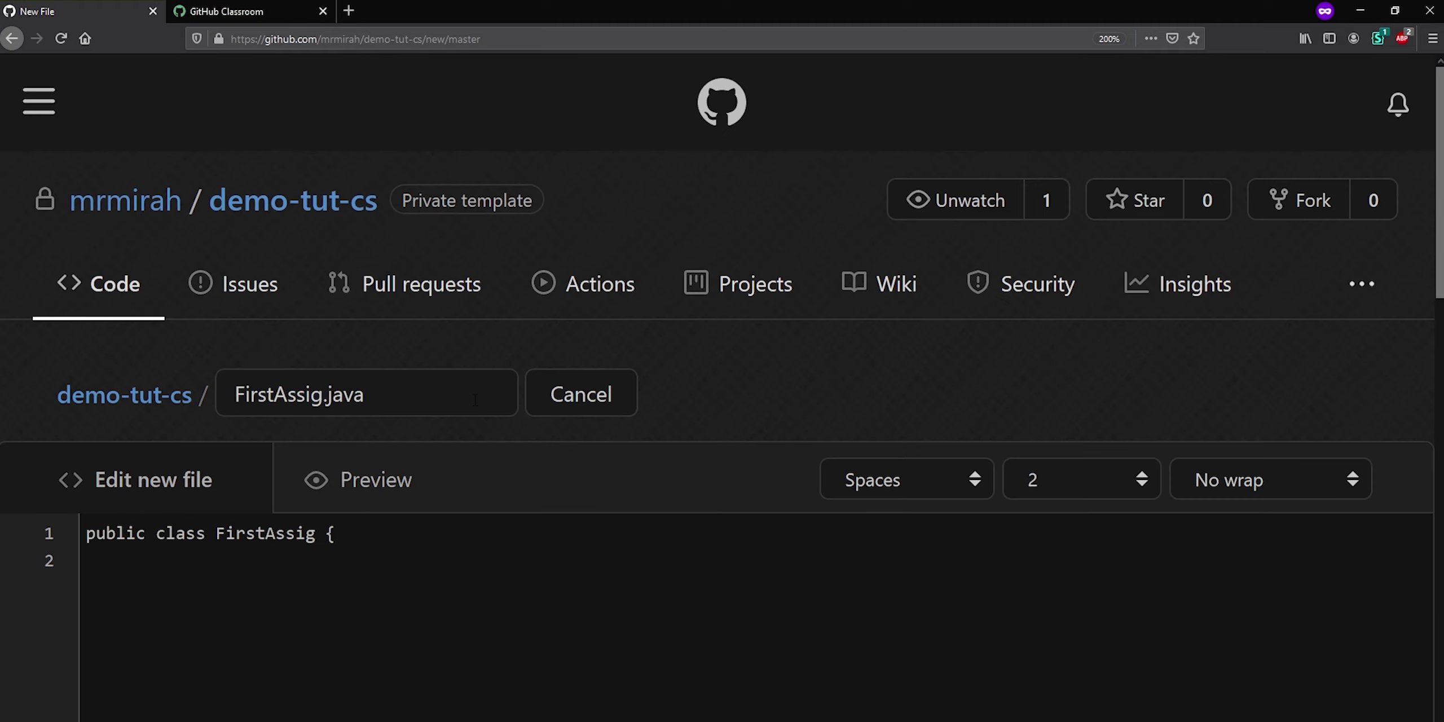
scroll(474, 398, down, 5)
scroll(474, 399, up, 3)
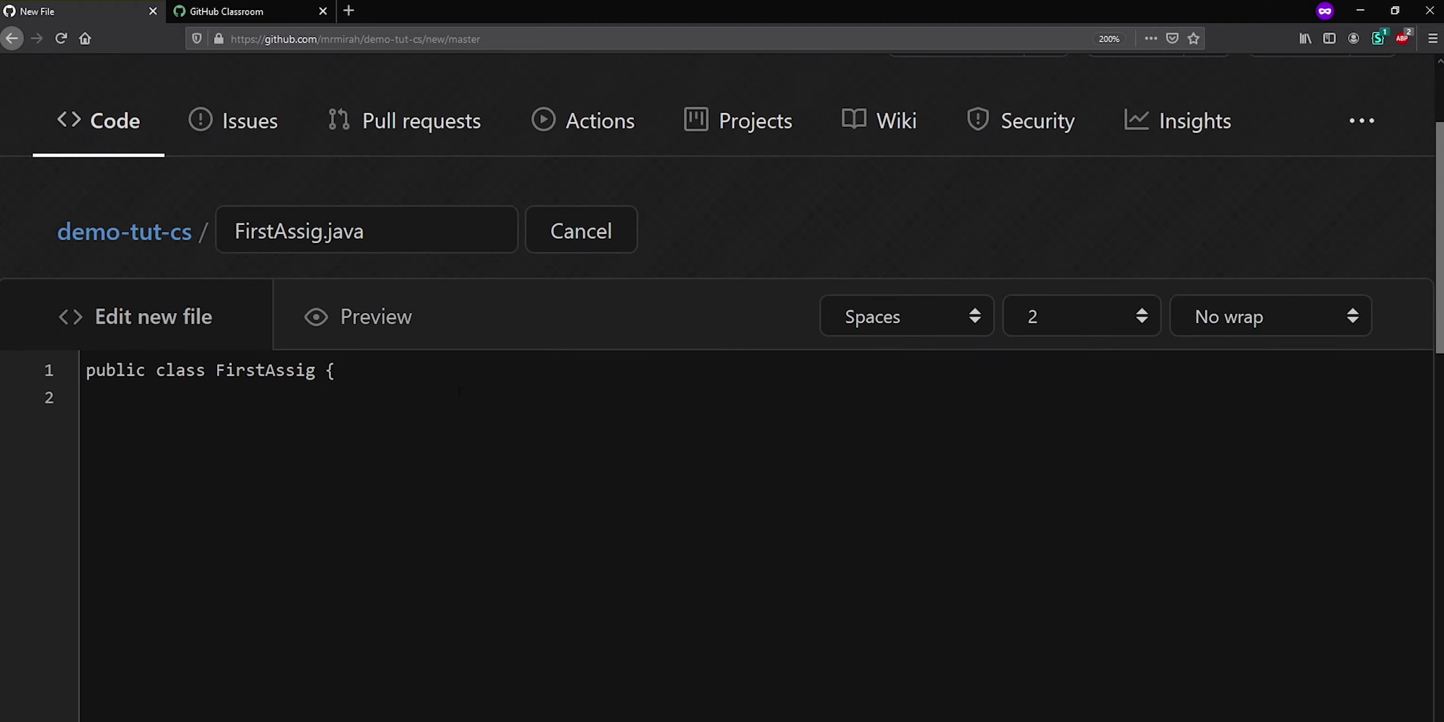
text(public static void ()
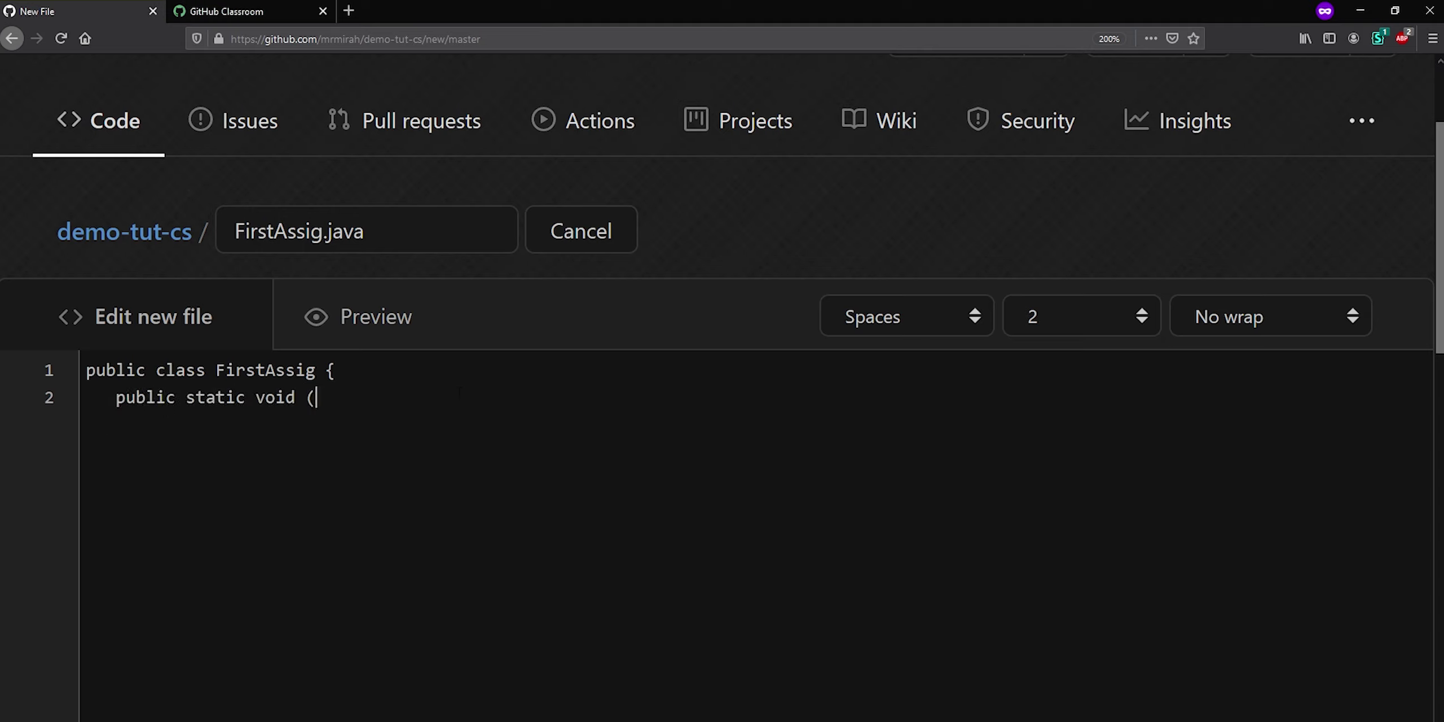
text(String[] args) {)
key(Return)
key(Return)
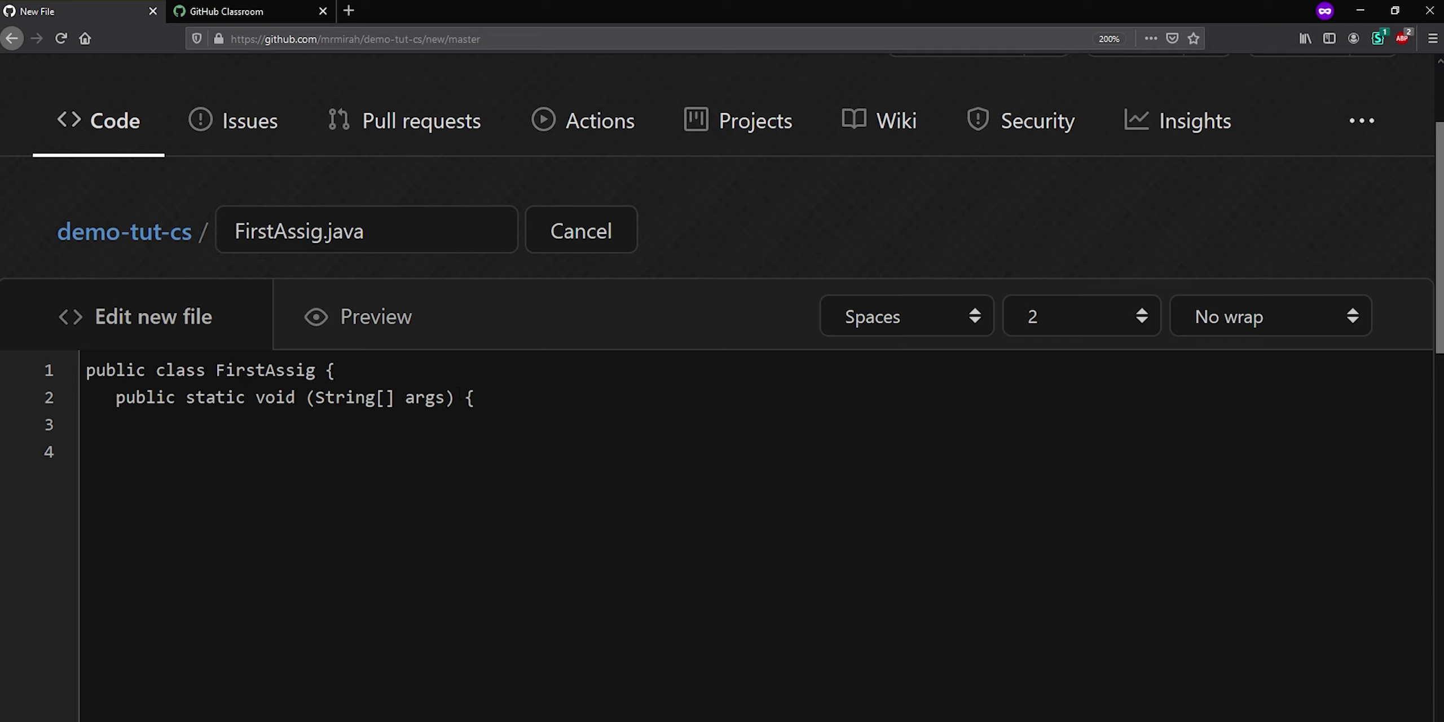
- Add the comment "// write a print statement with your name", leave a blank line beneath it, and close the method and class braces
text(// write a print statement w)
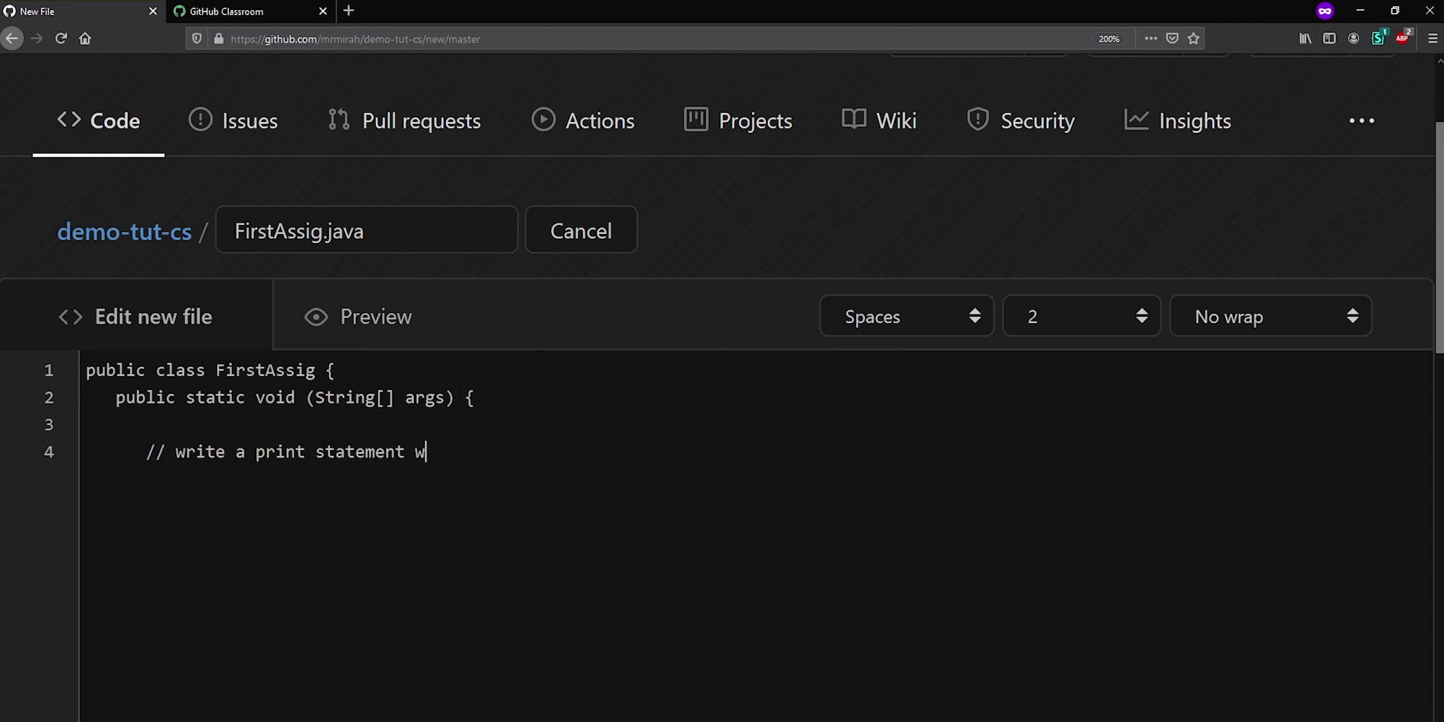
text(ith your name)
key(Return)
text(})
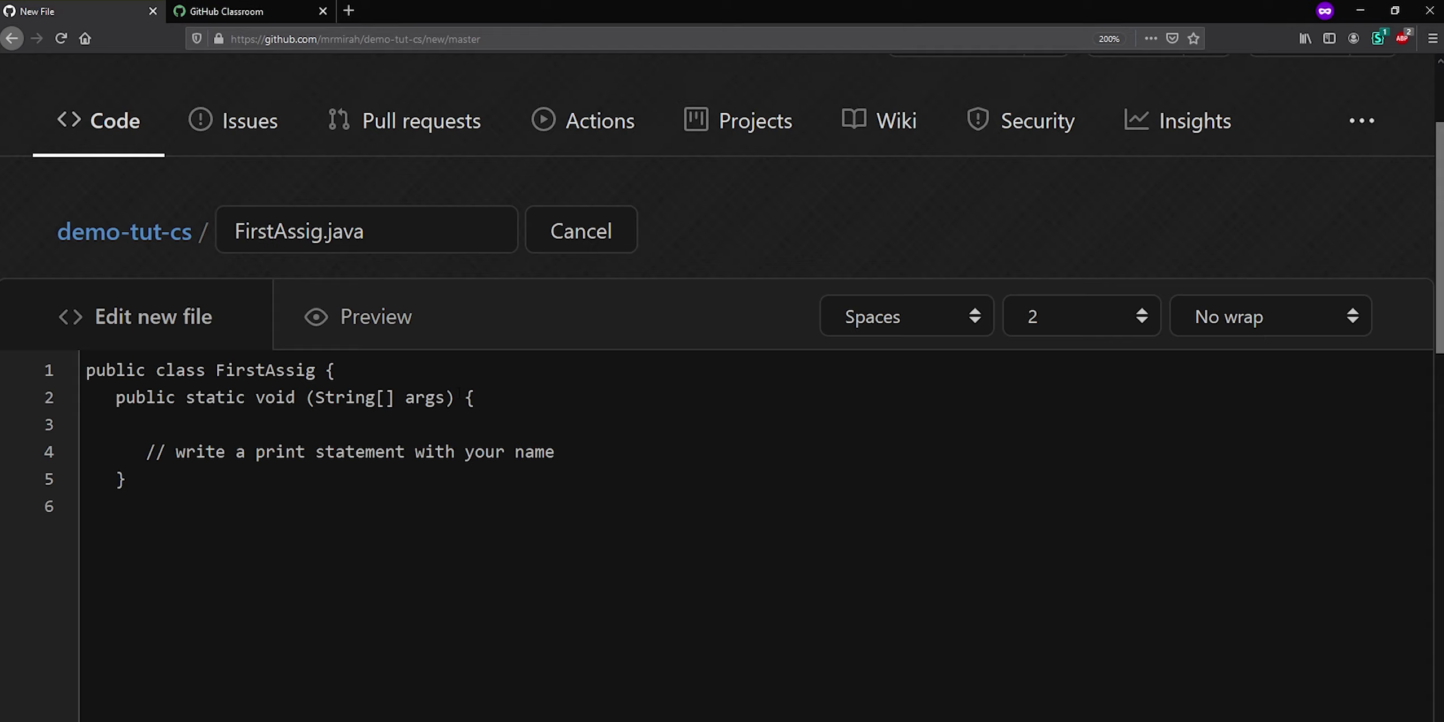
key(Return)
text(})
click(571, 454)
key(Return)
- Commit the new file directly to the master branch with the extended description "added starter code"
scroll(469, 478, down, 3)
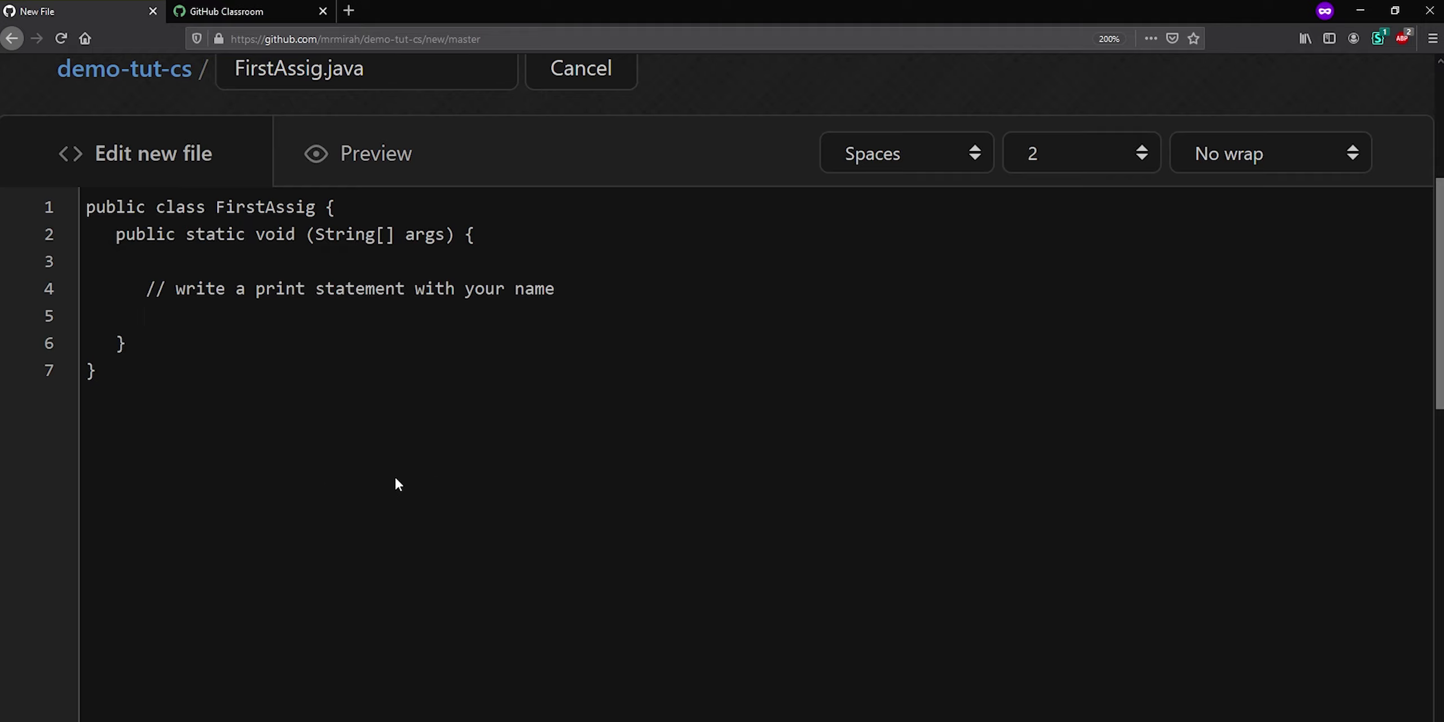
scroll(397, 483, down, 10)
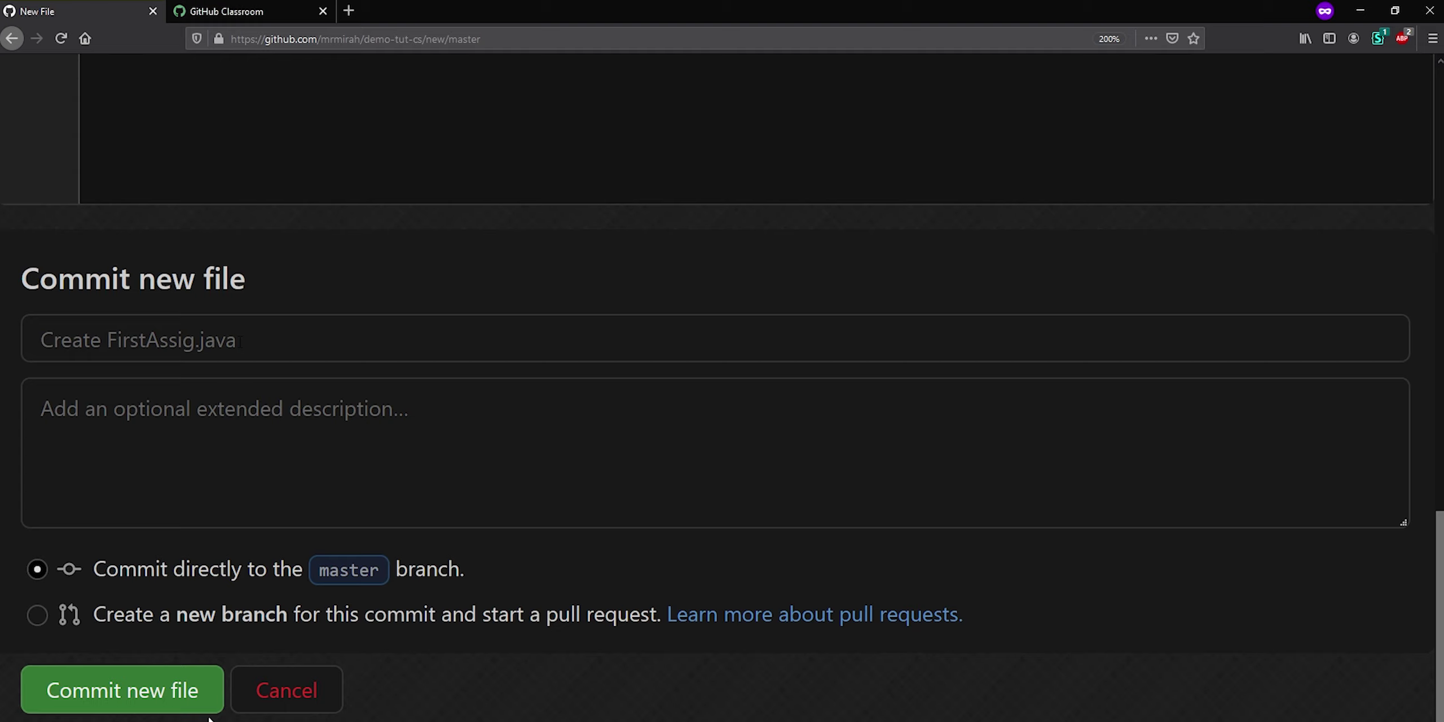
click(233, 432)
text(add)
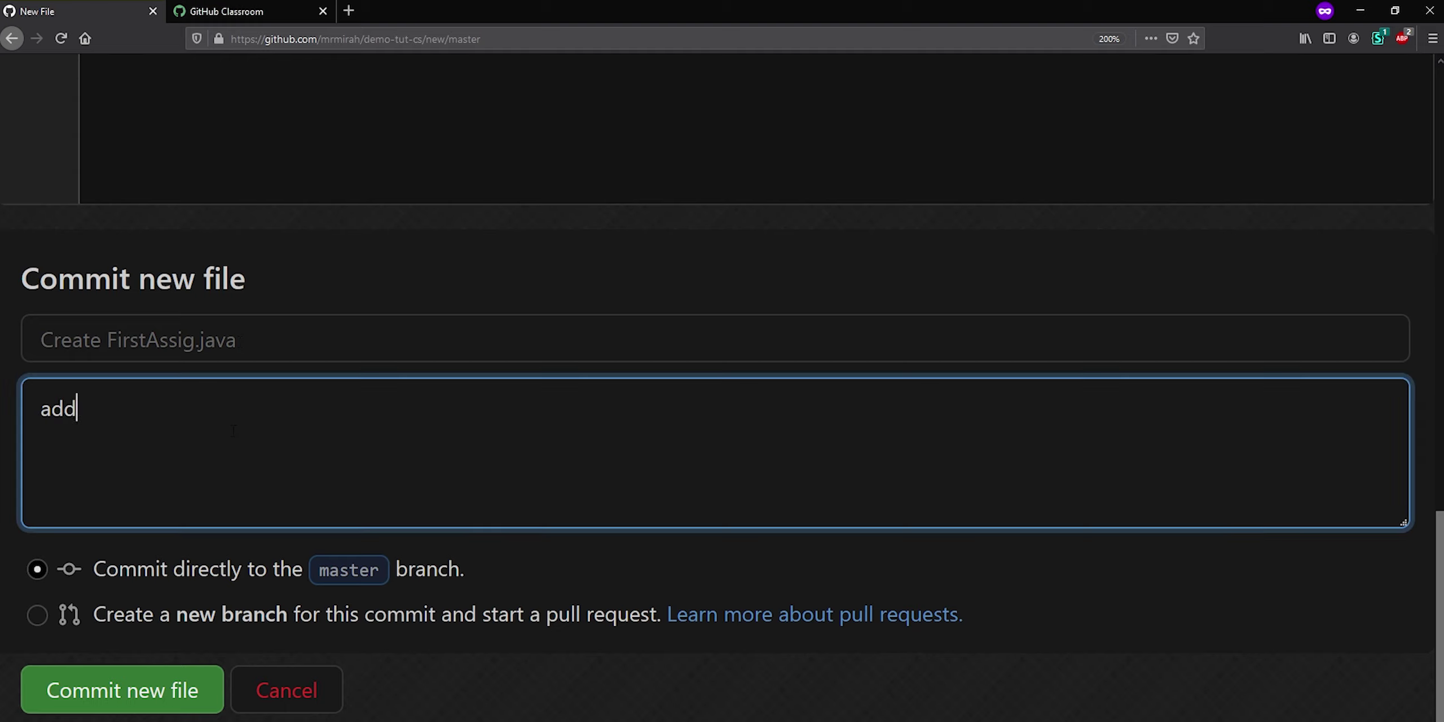
text(ed starter code)
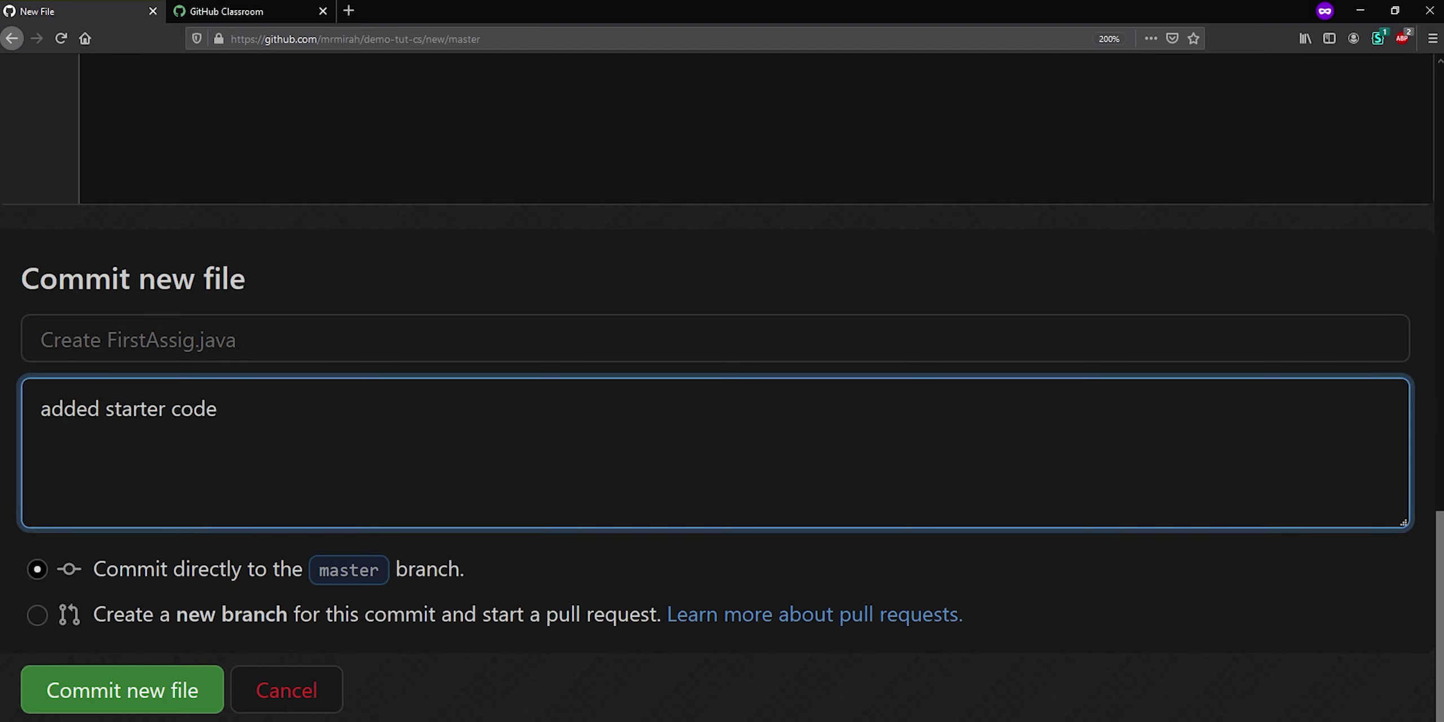
click(217, 688)
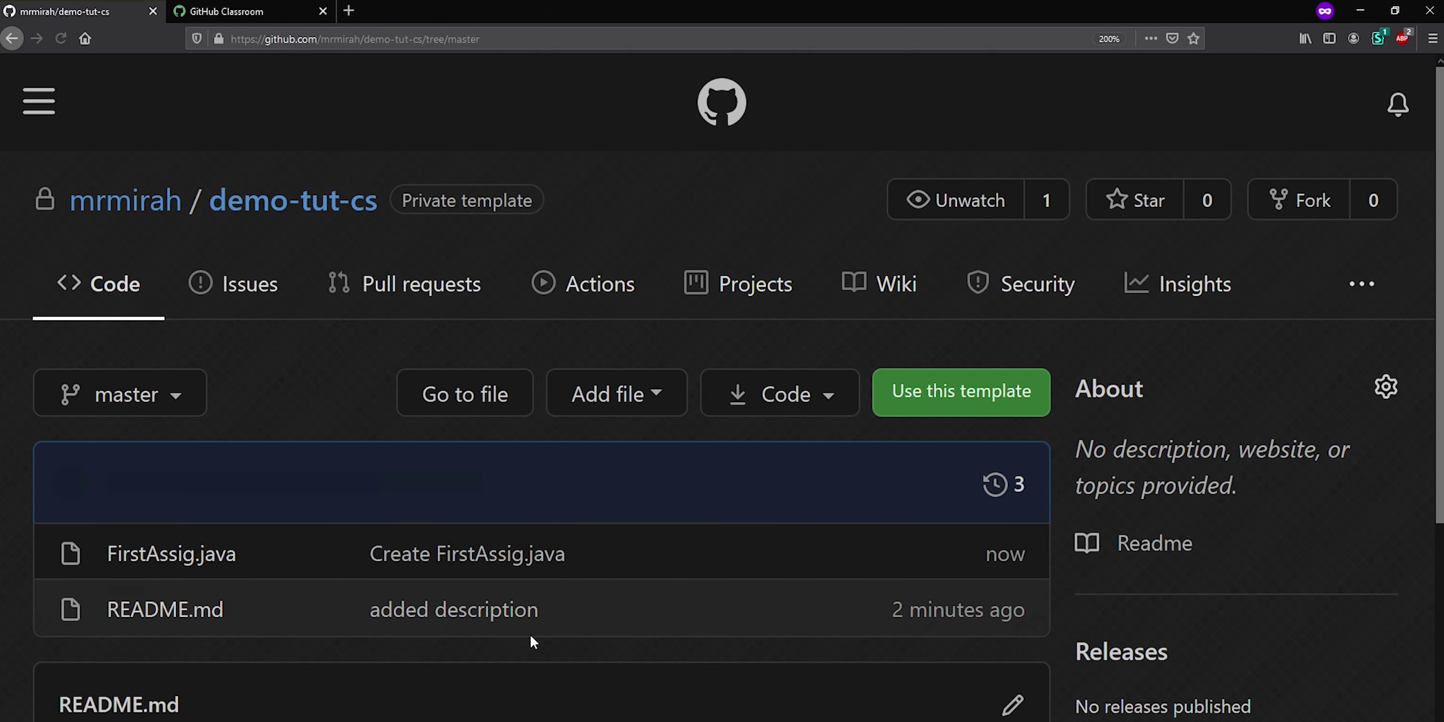
- Switch to GitHub Classroom and start the classroom's first assignment with the title "First Demo"
key(ctrl+minus)
key(ctrl+minus)
key(ctrl+minus)
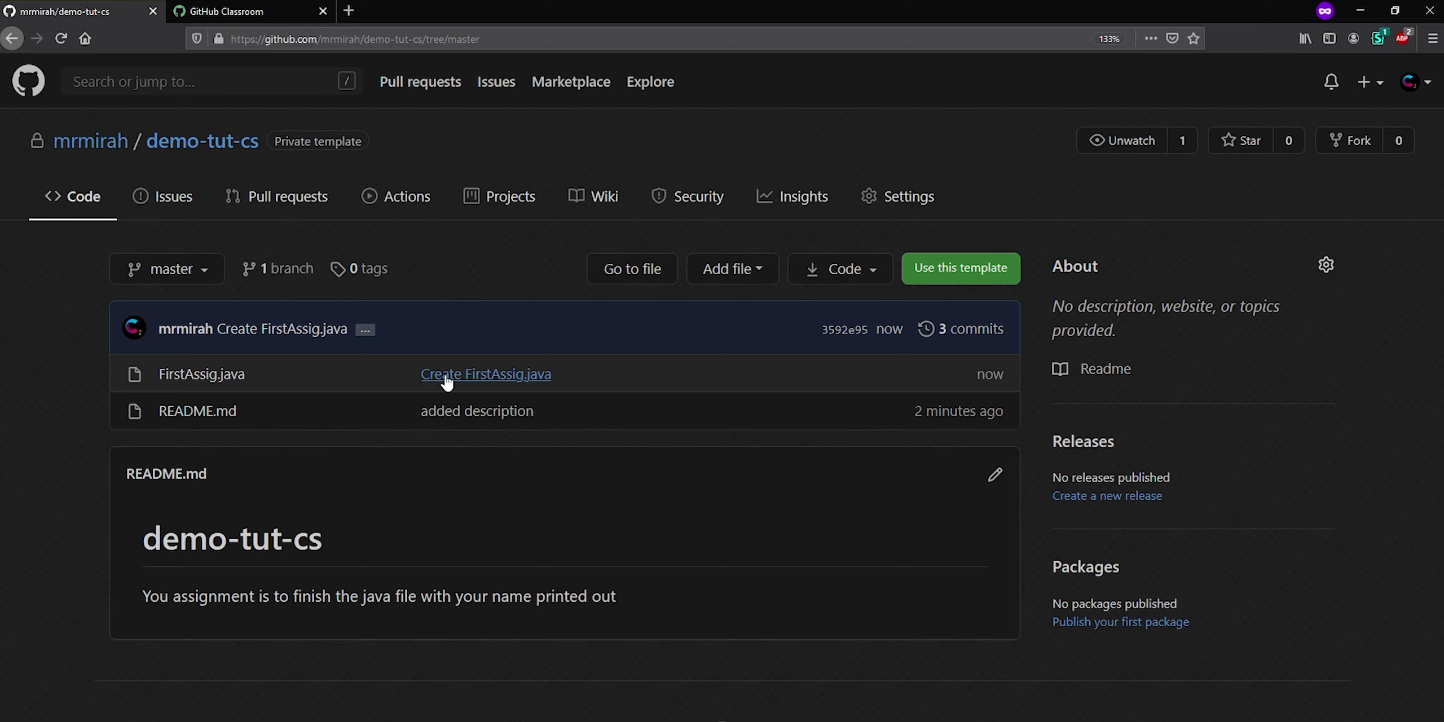
click(232, 10)
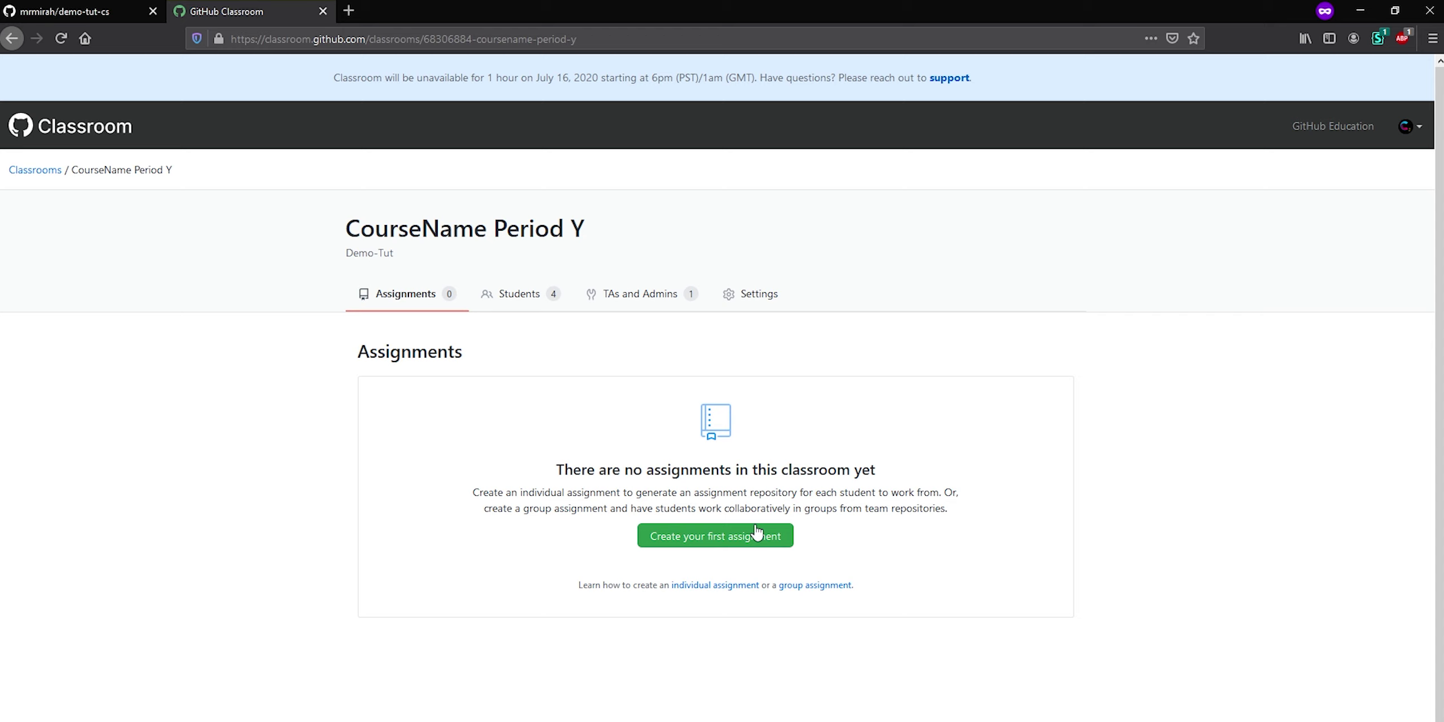
click(715, 536)
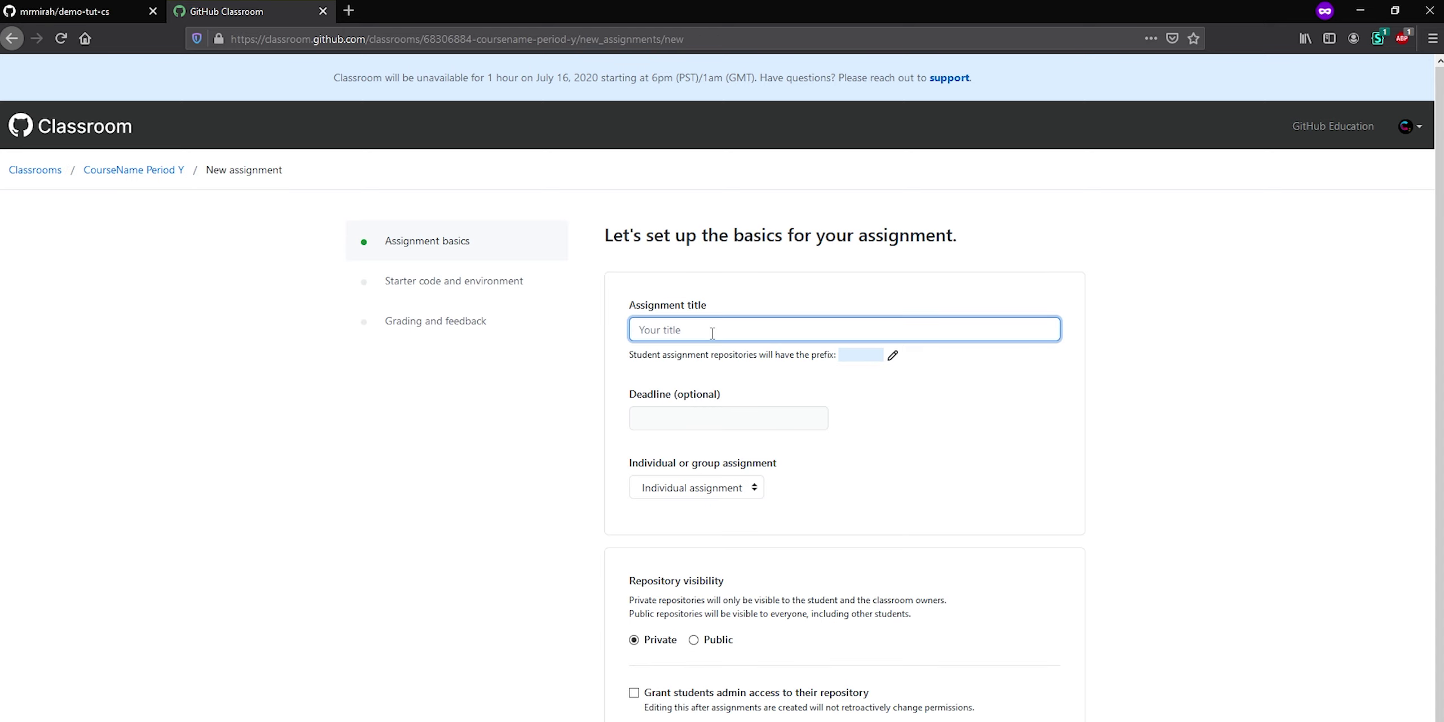
text(First Demo)
- Try the Group assignment type to view its team options and set it back to Individual assignment
click(754, 488)
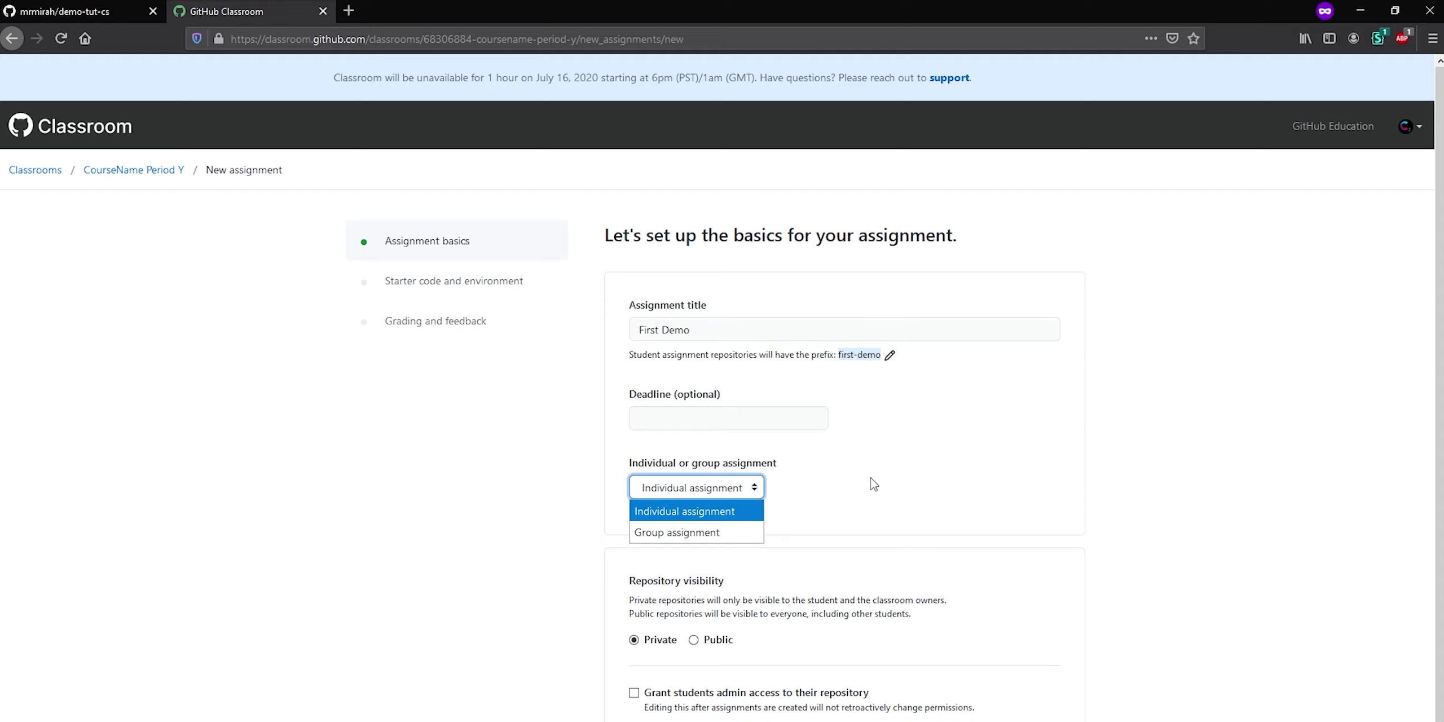
click(876, 485)
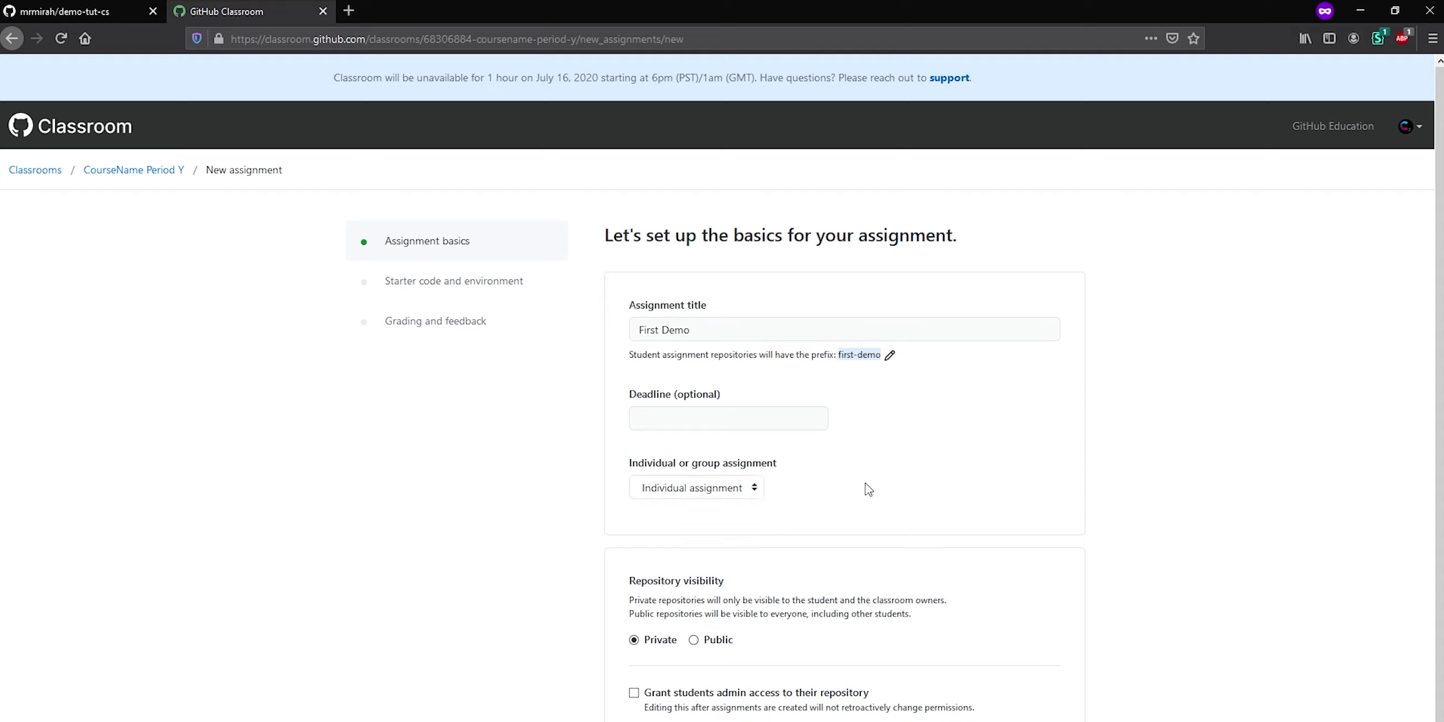
click(733, 490)
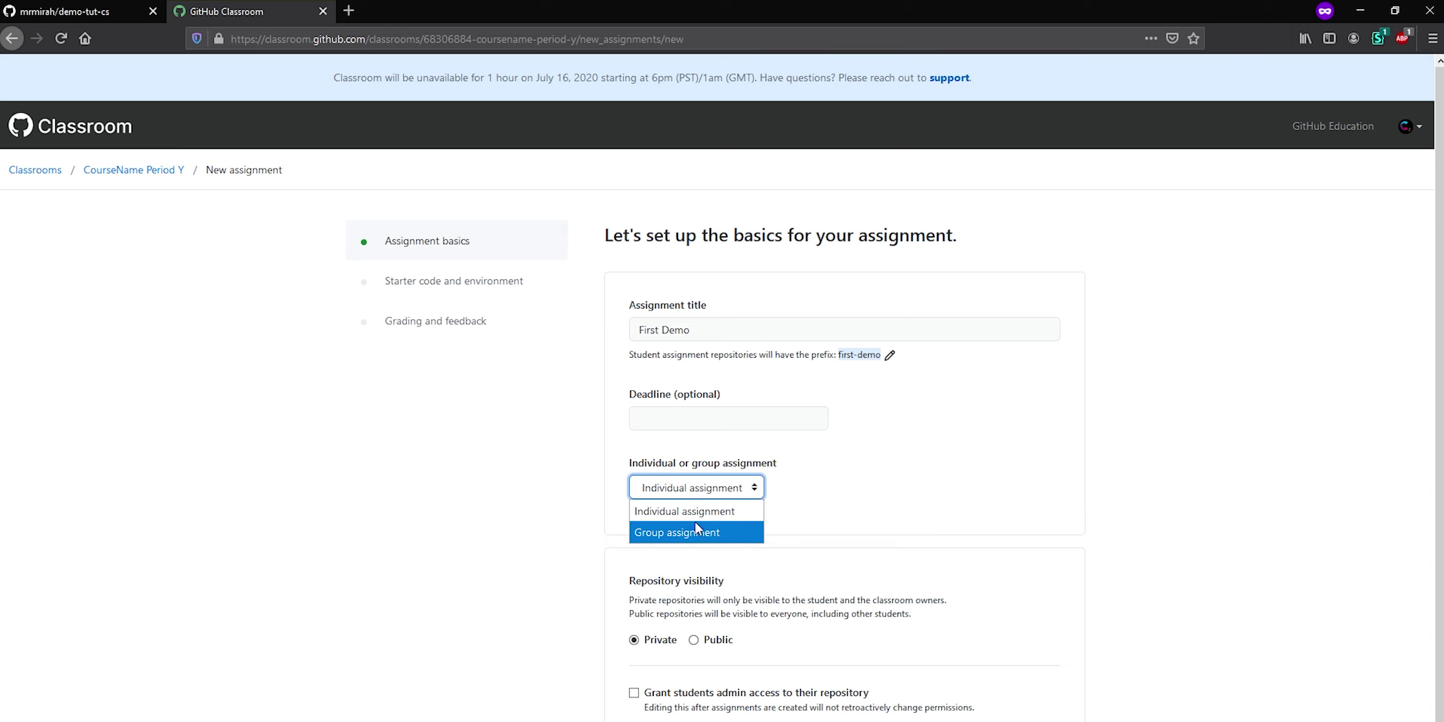
click(695, 532)
scroll(708, 499, down, 2)
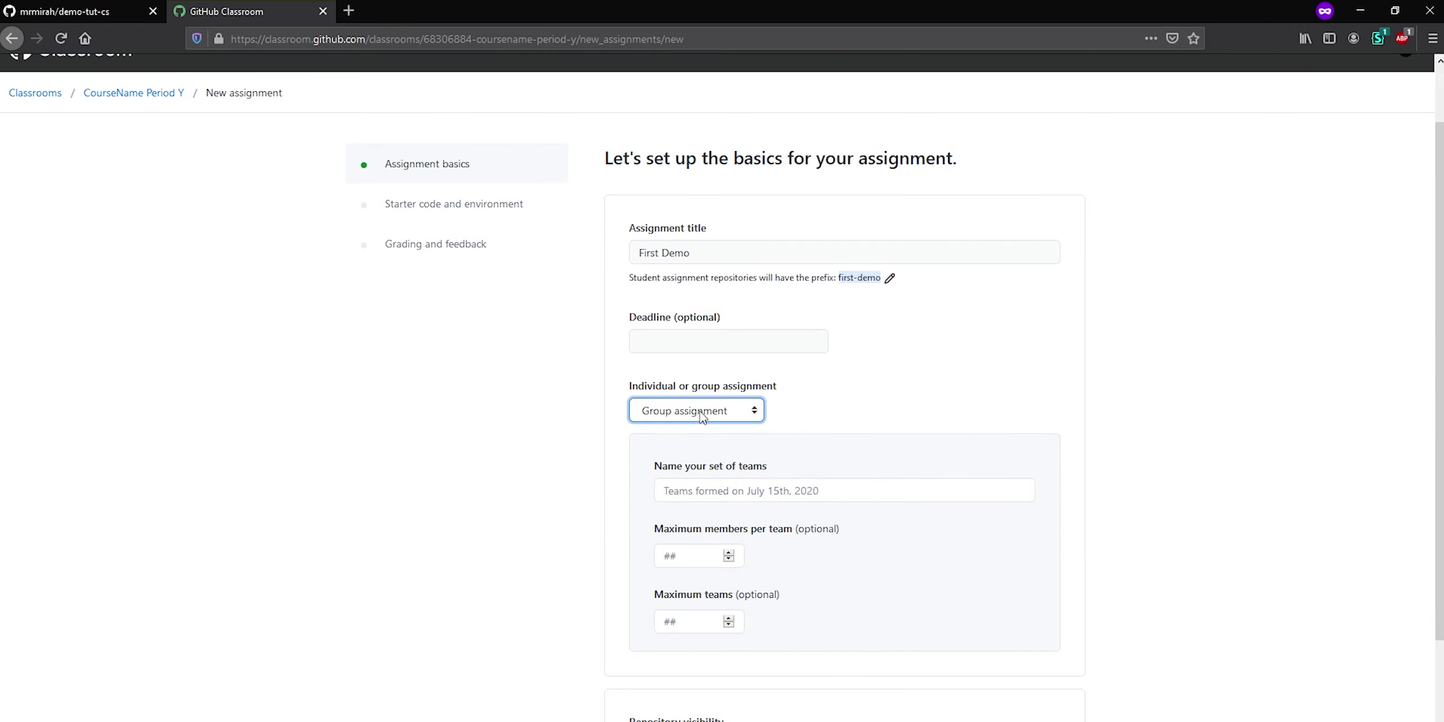
click(702, 417)
click(687, 444)
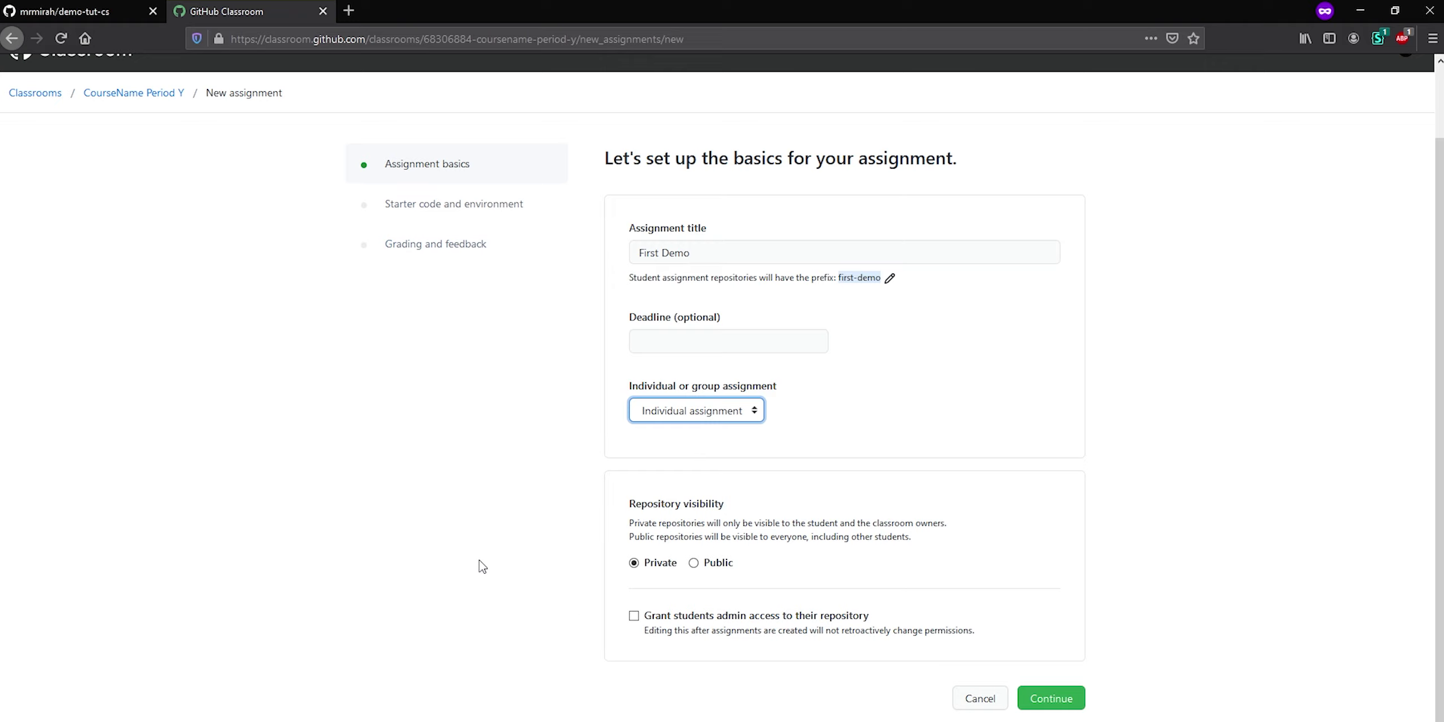
- Keep the repository visibility Private without student admin access and continue to the starter code settings
scroll(482, 566, down, 1)
drag(653, 498, 733, 509)
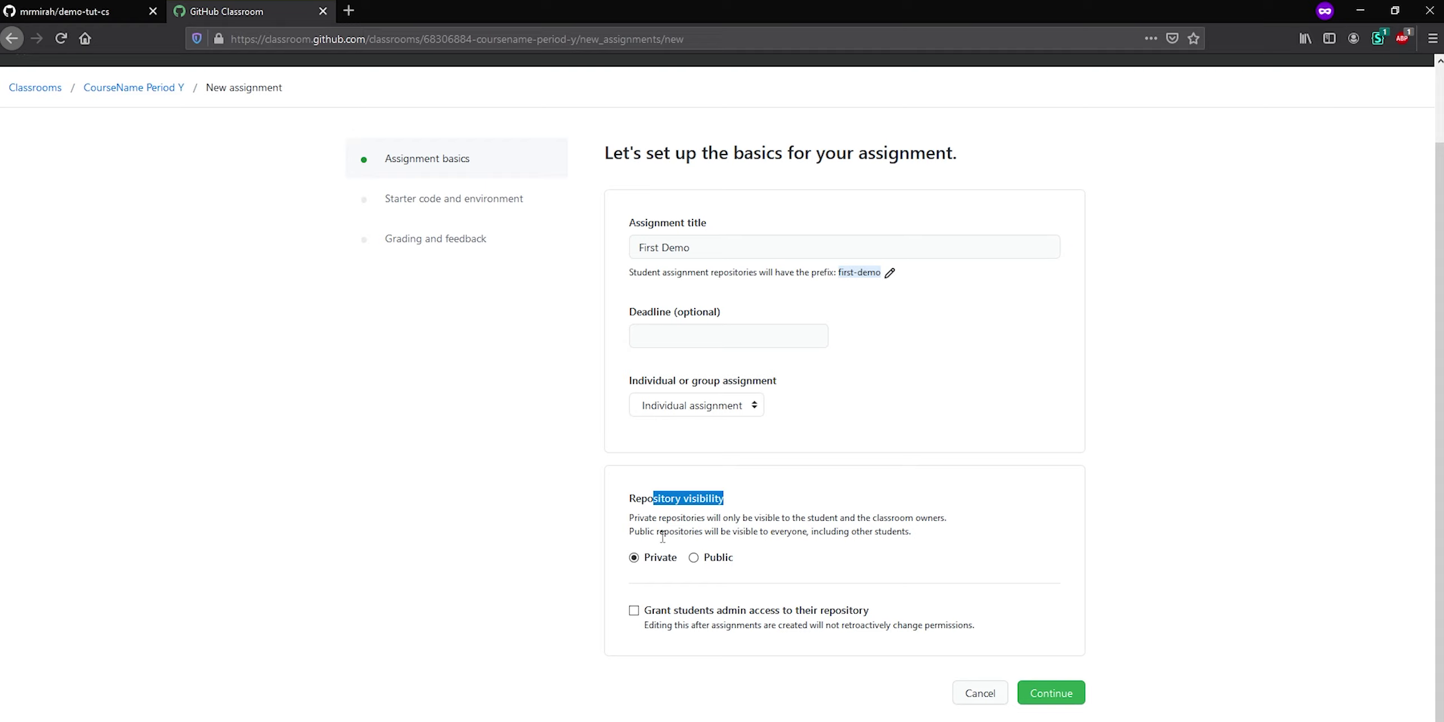
click(1051, 693)
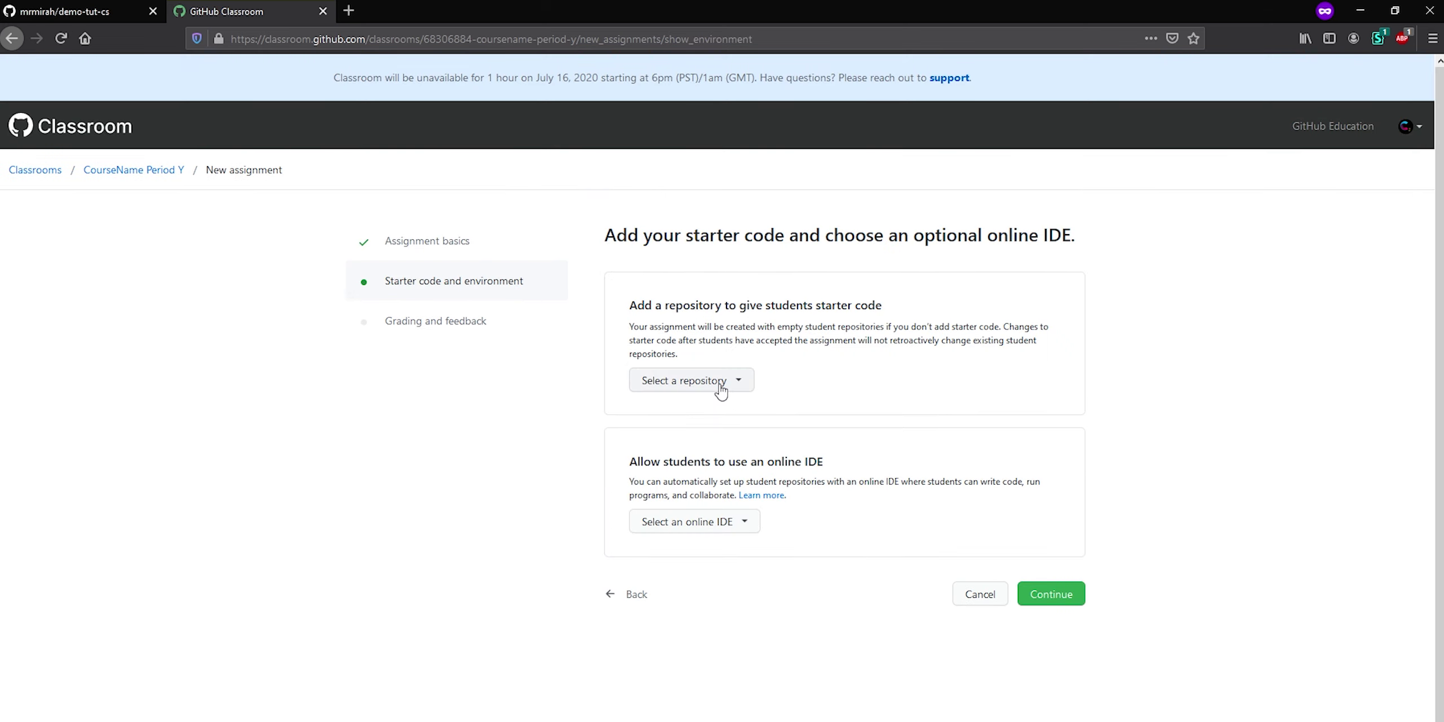
- Choose the demo-tut-cs repository as the starter code for students
click(724, 387)
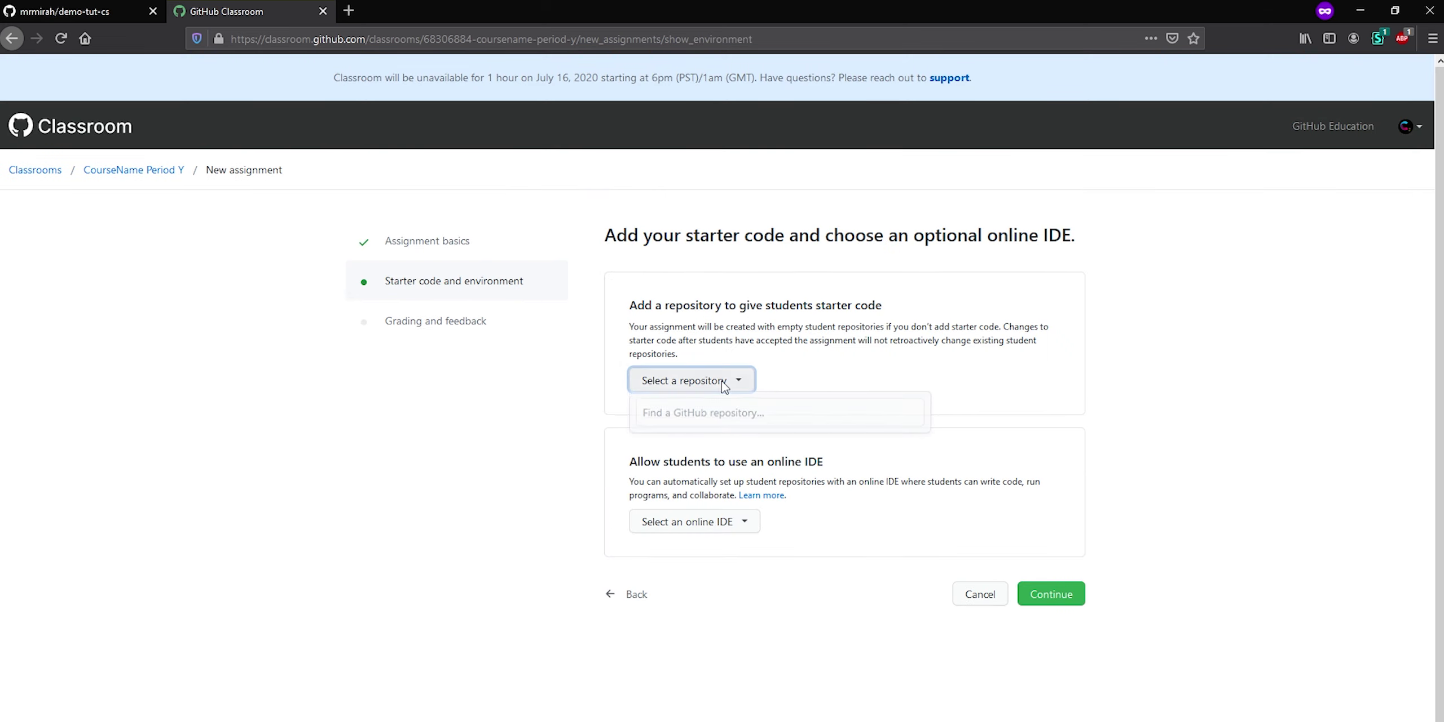
click(724, 416)
text(mrmira)
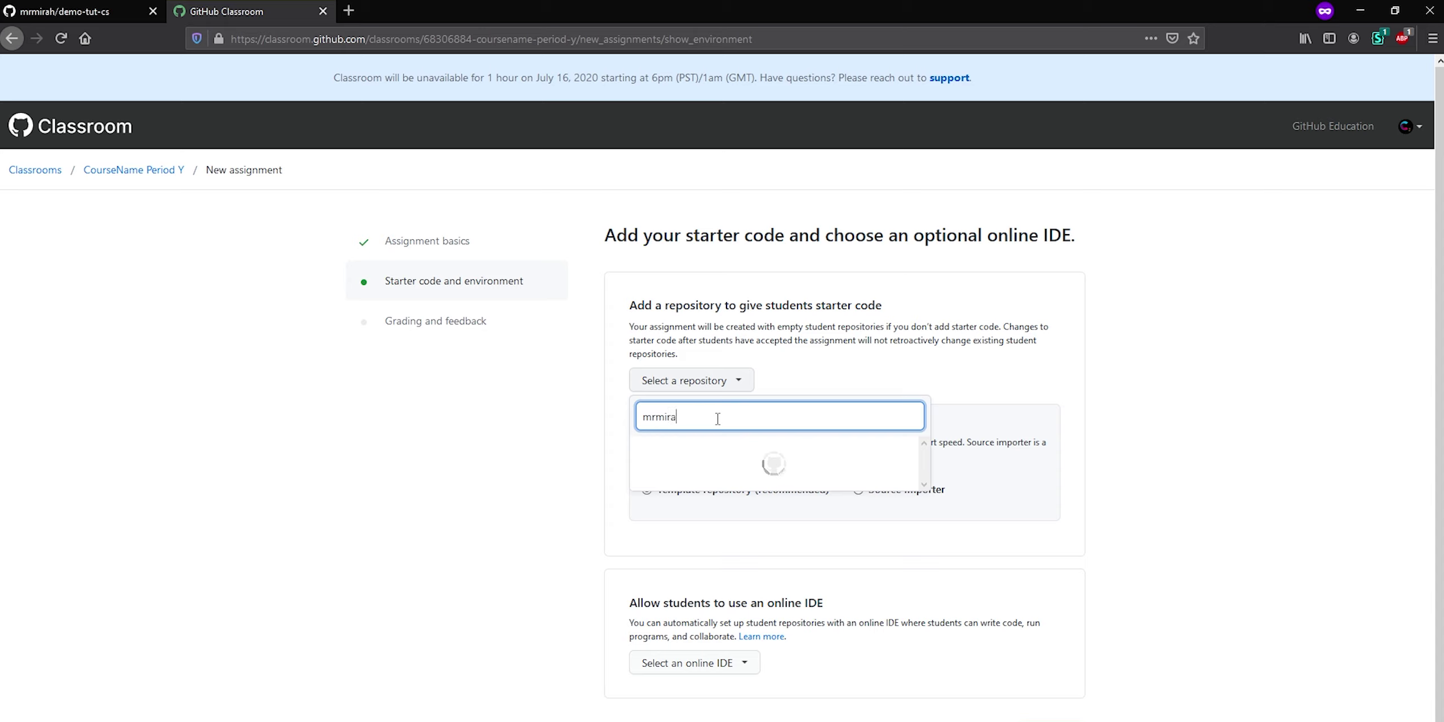
text(h/)
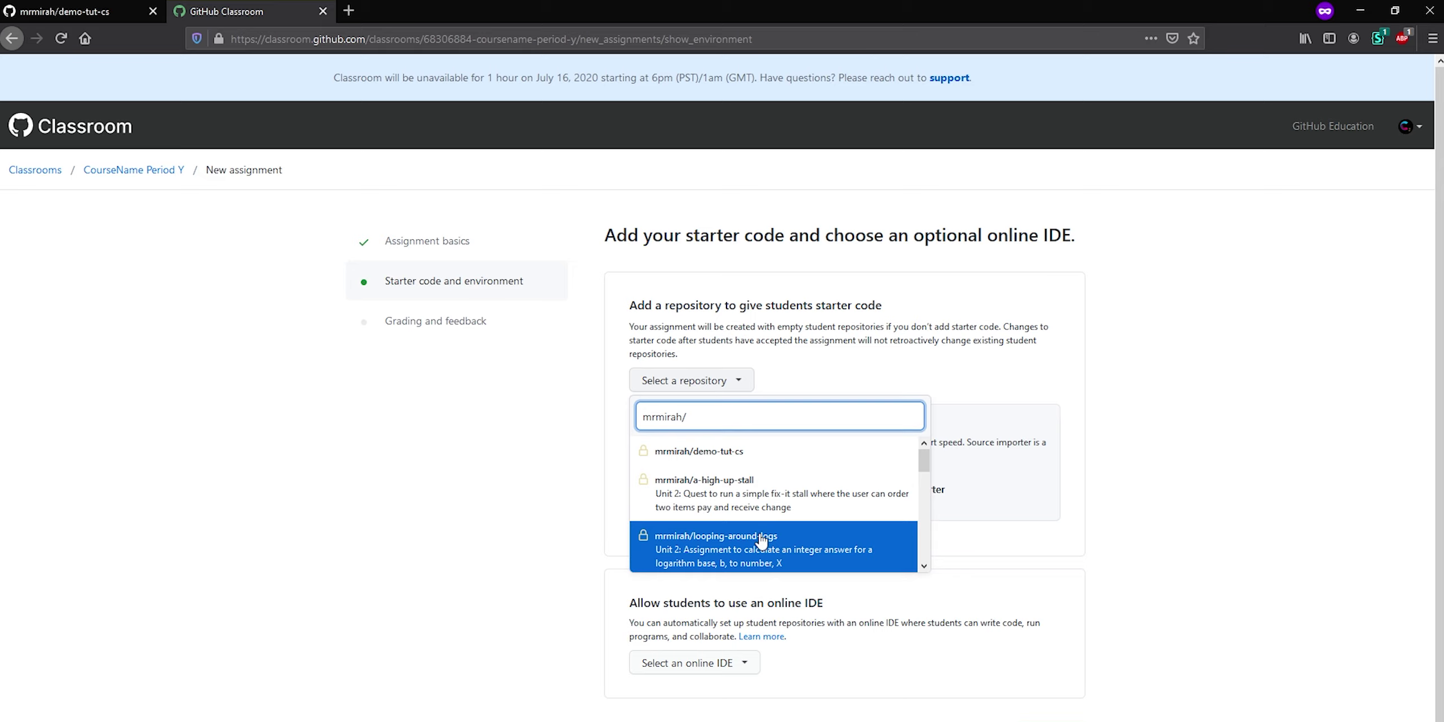
click(733, 451)
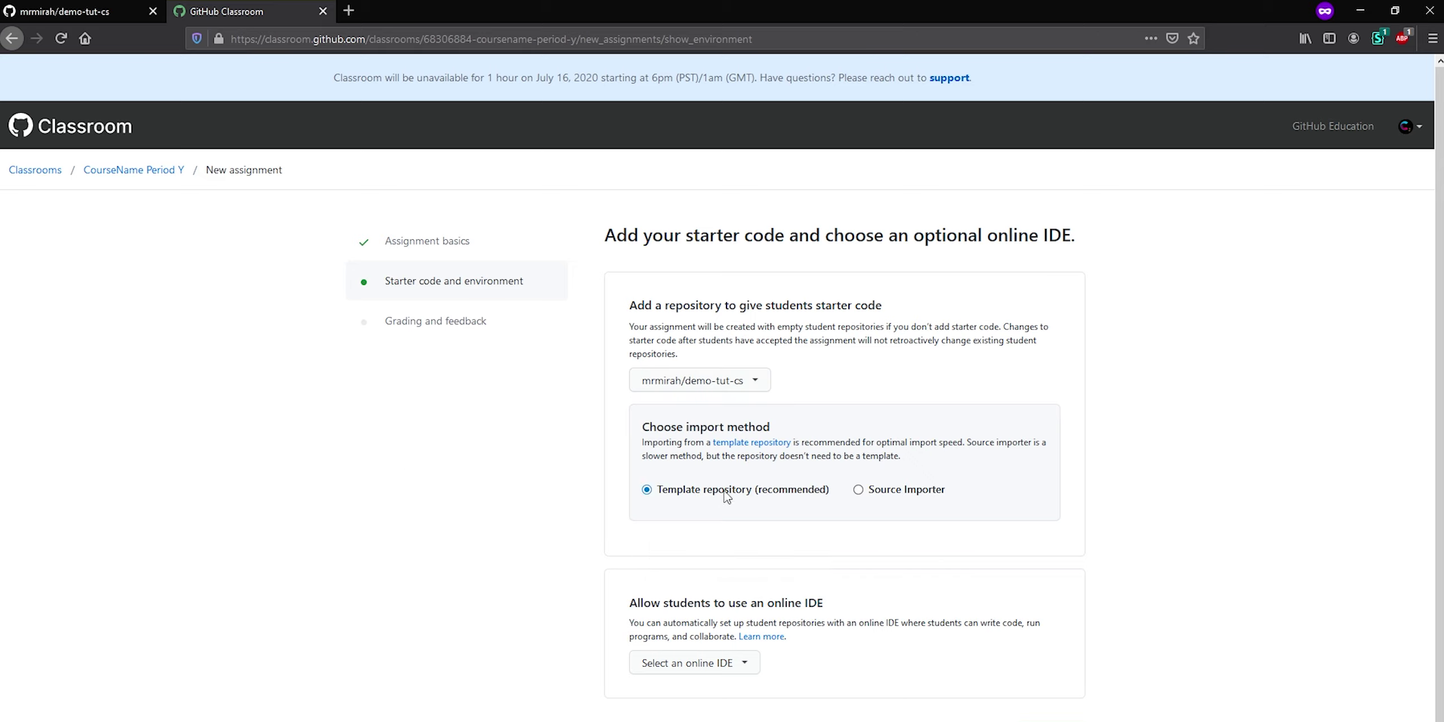
- Review the online IDE choices, leave none selected, and continue to the grading and feedback settings
scroll(558, 508, down, 1)
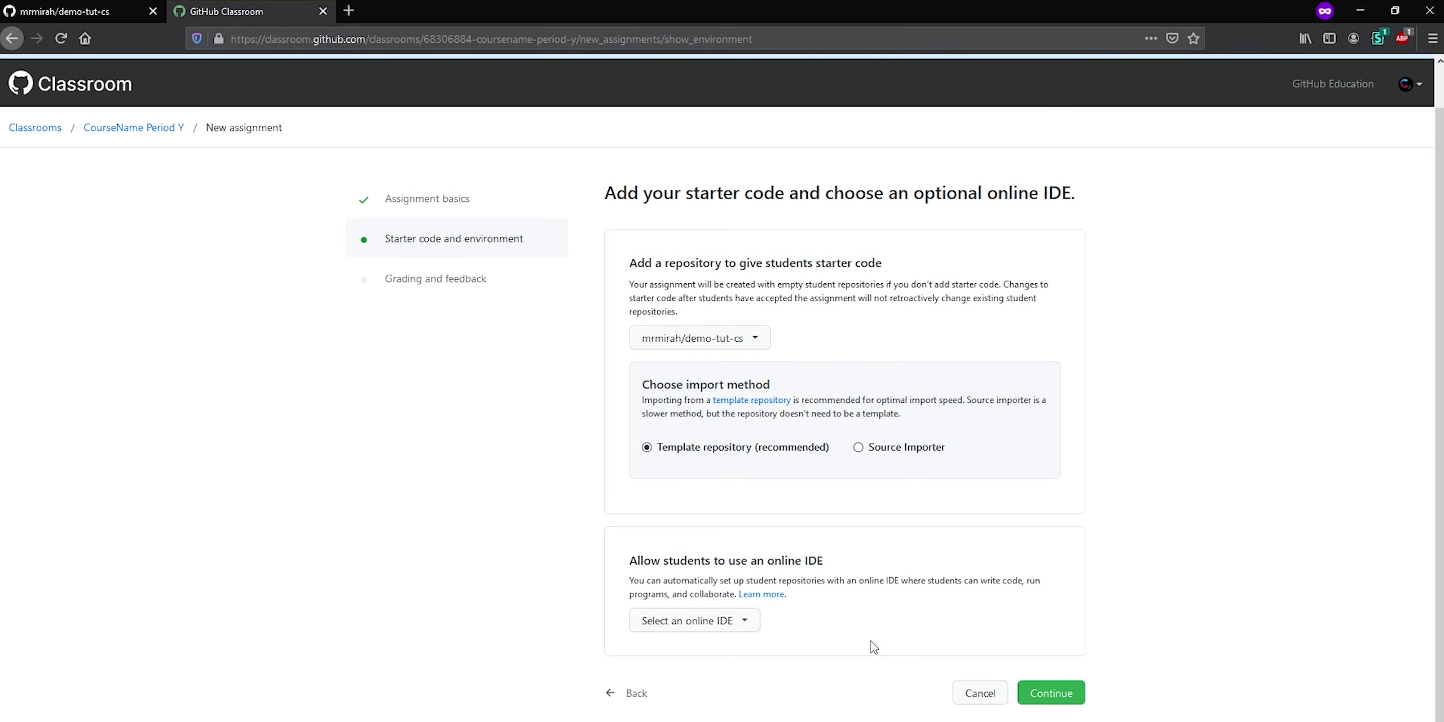
click(727, 621)
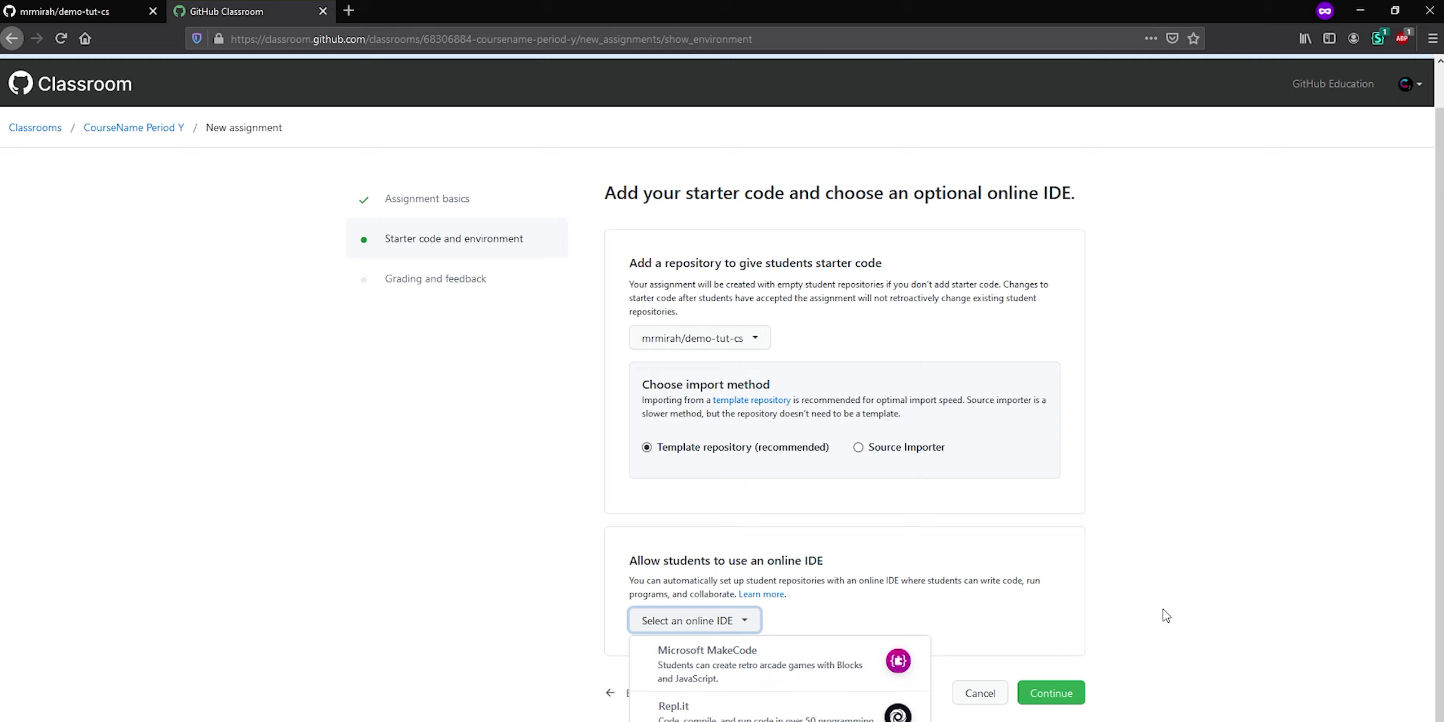
click(1120, 589)
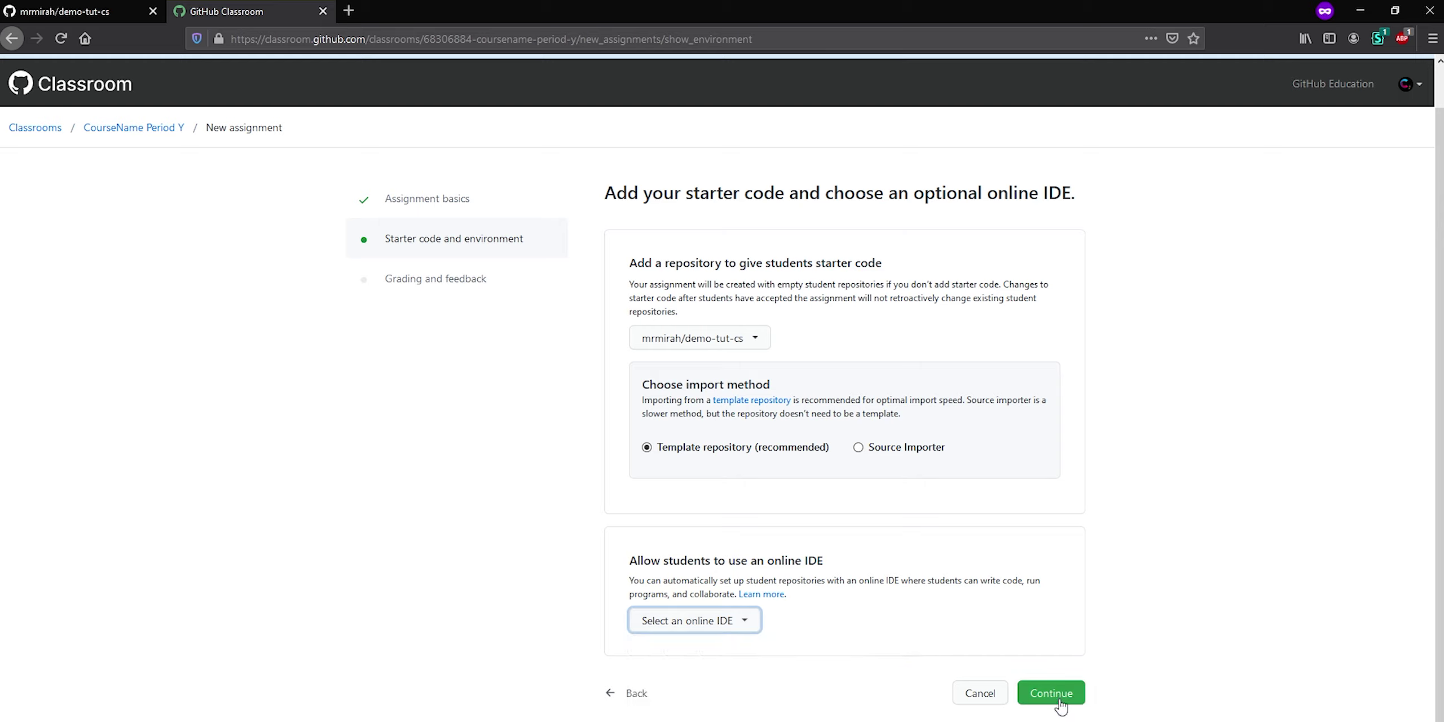
click(734, 621)
click(1190, 604)
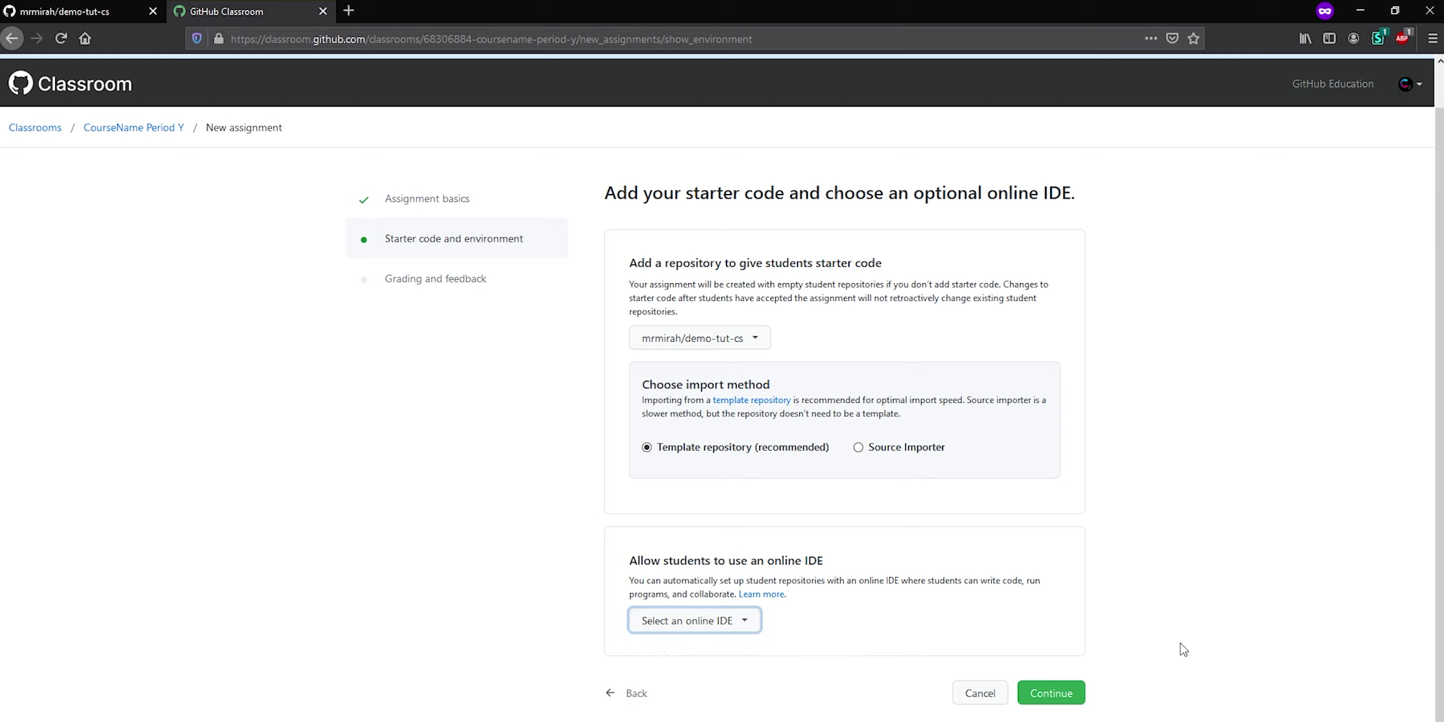
click(1051, 695)
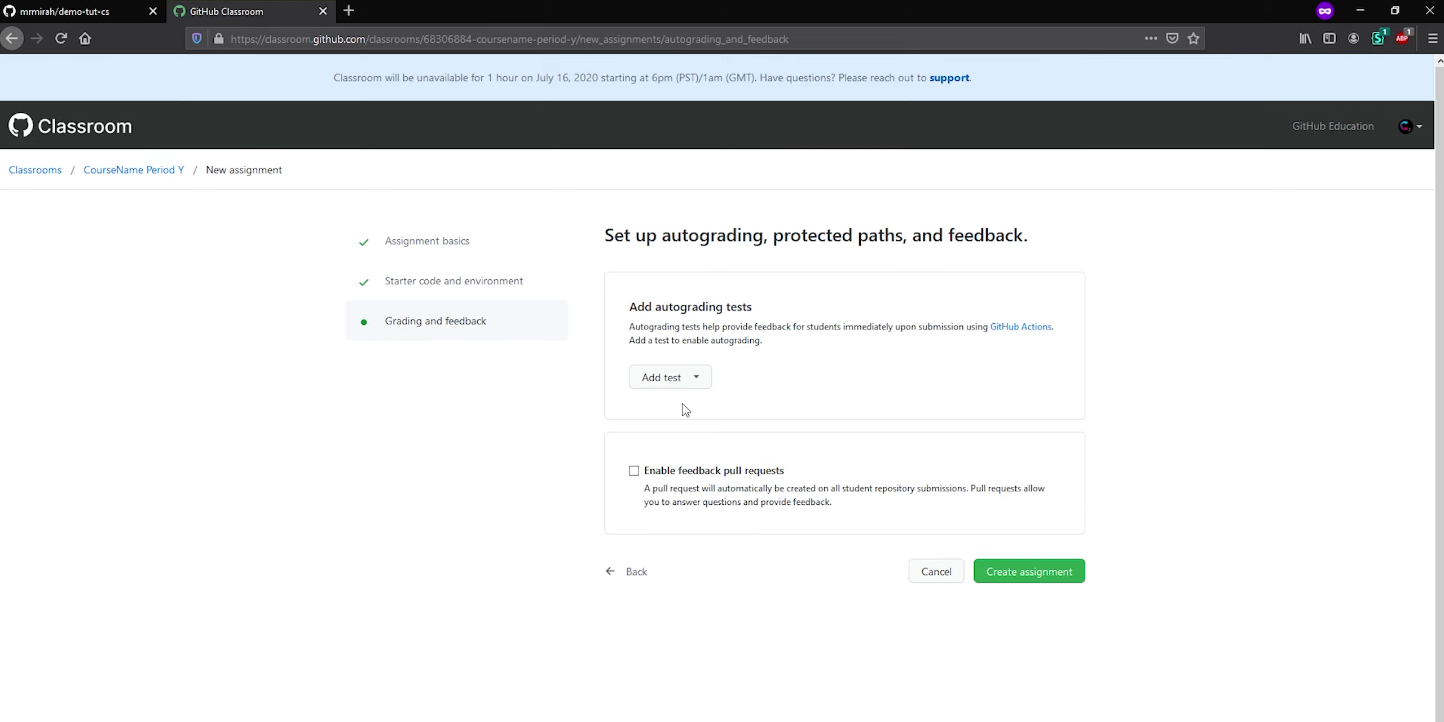
- Enable feedback pull requests and create the assignment without any autograding tests
click(695, 378)
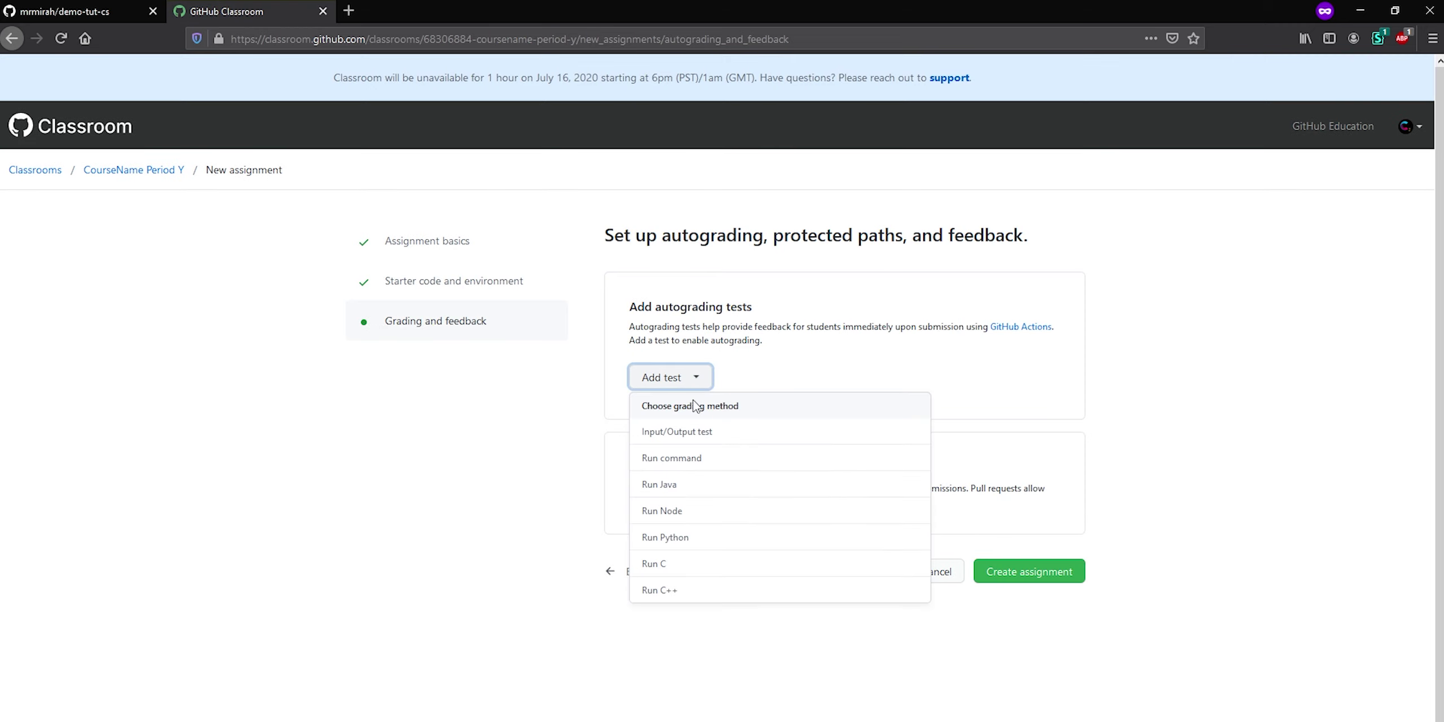
click(536, 409)
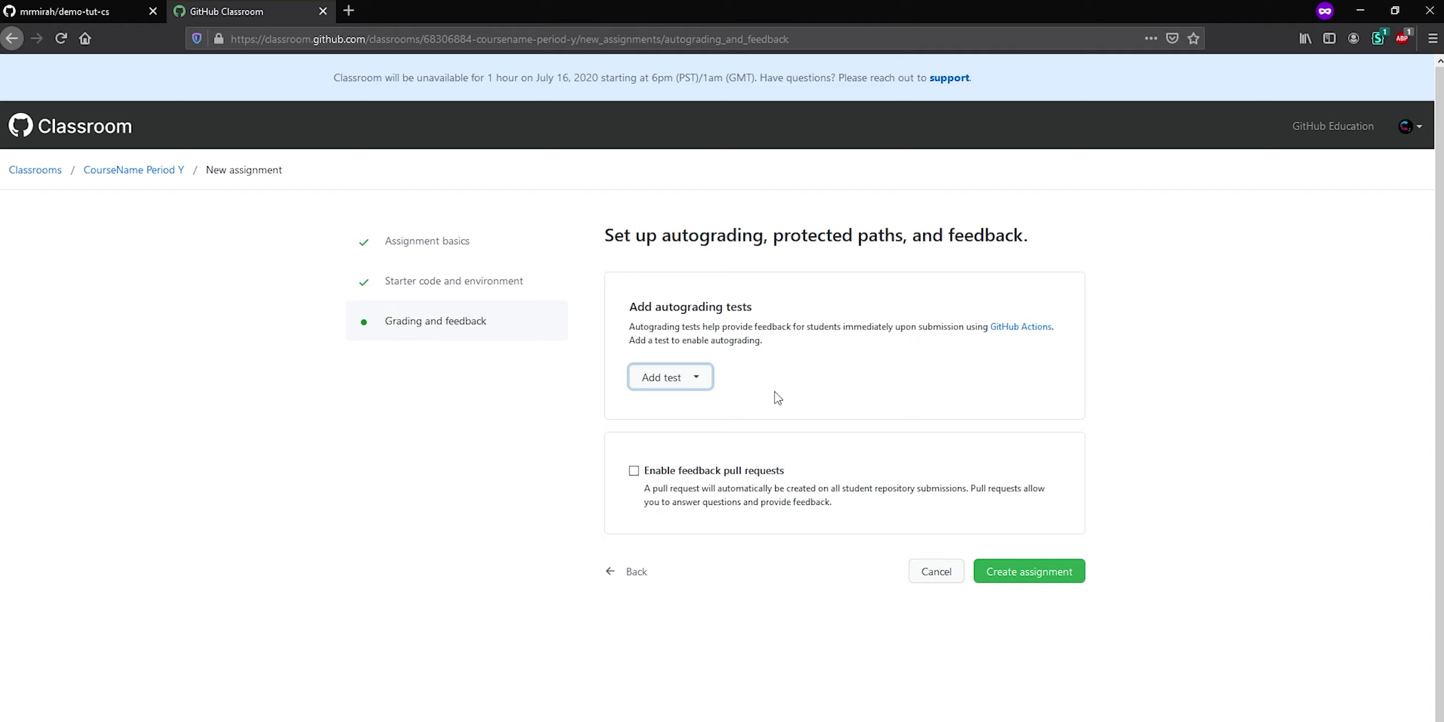
click(634, 471)
click(1026, 573)
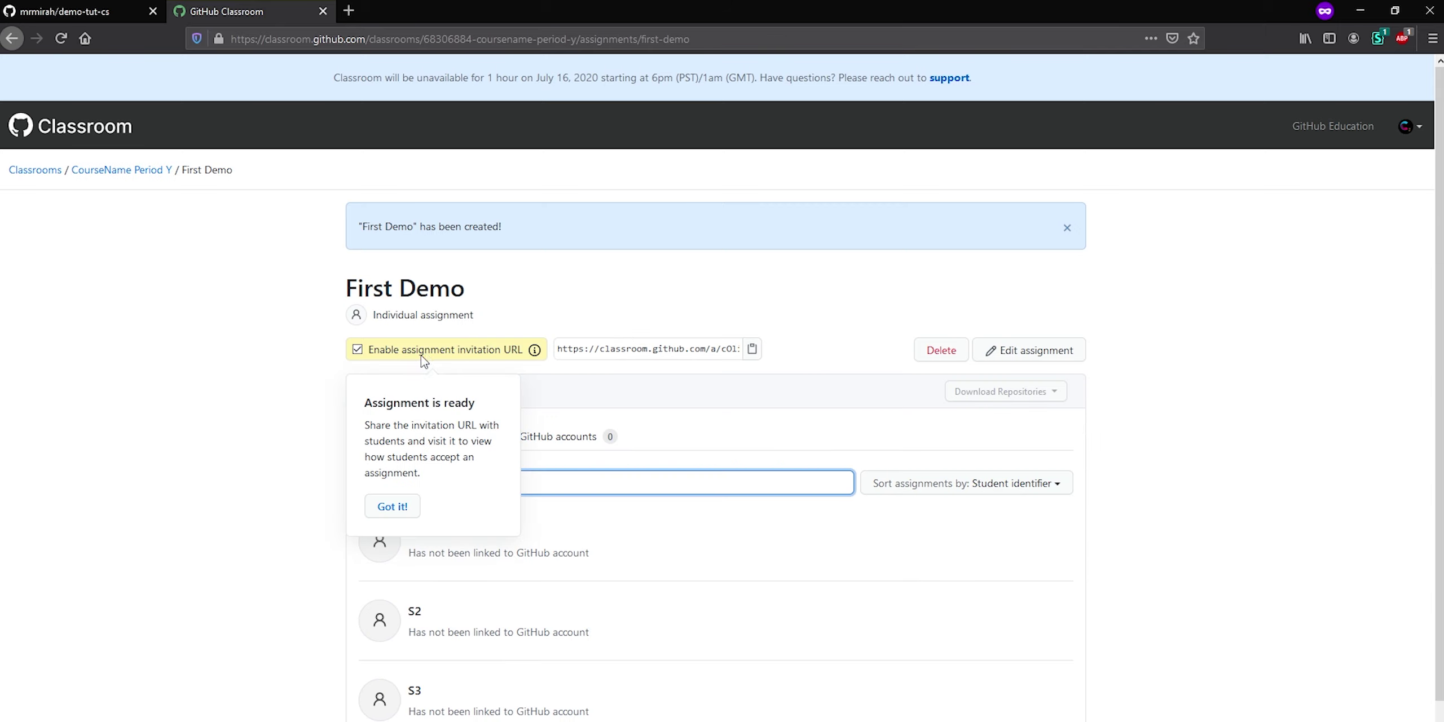
- Copy the invitation URL of the First Demo assignment
click(283, 387)
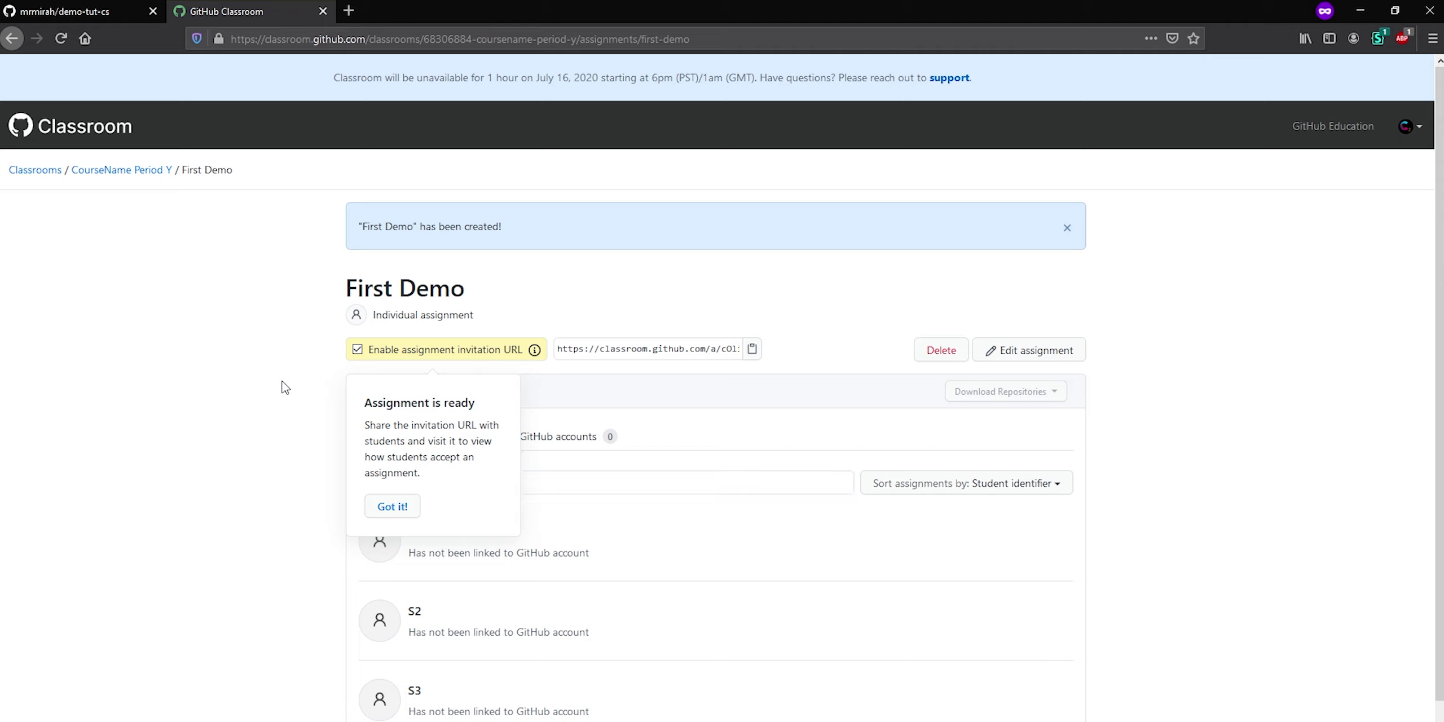
click(750, 348)
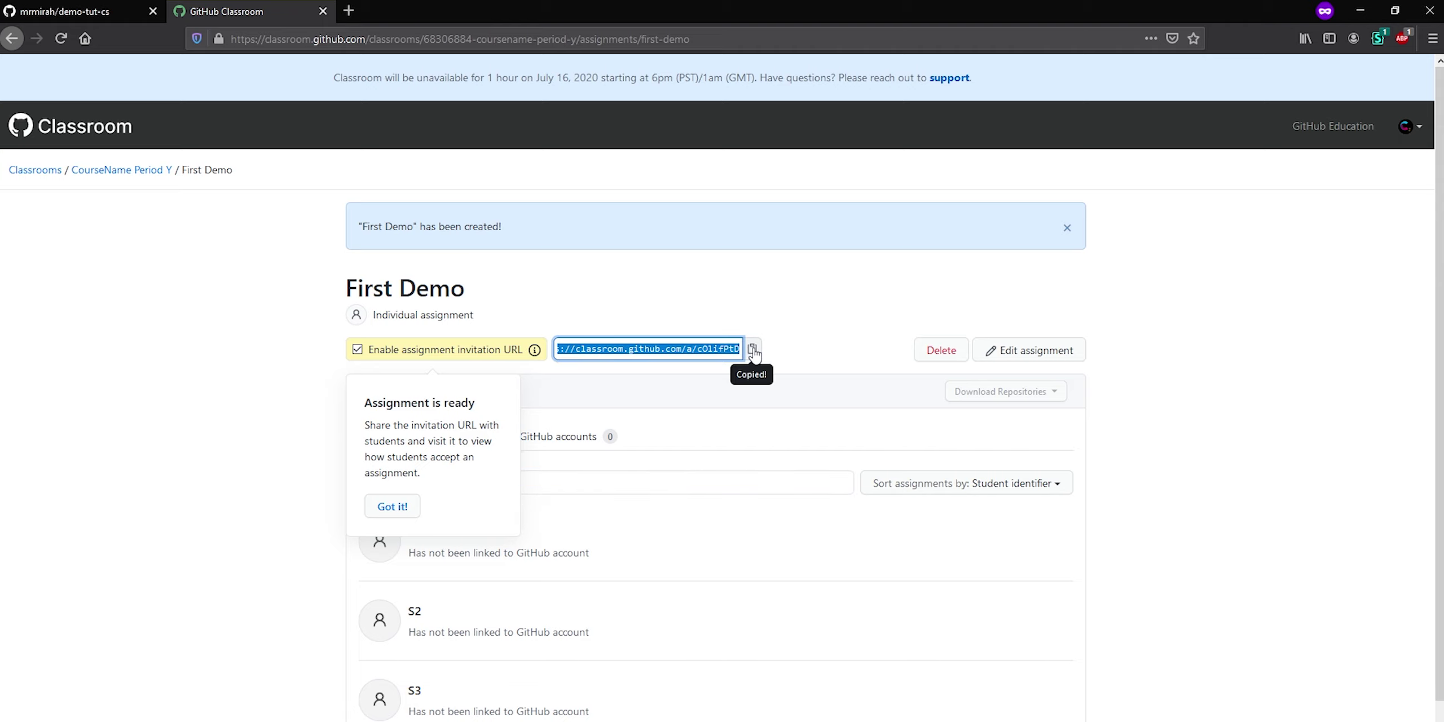